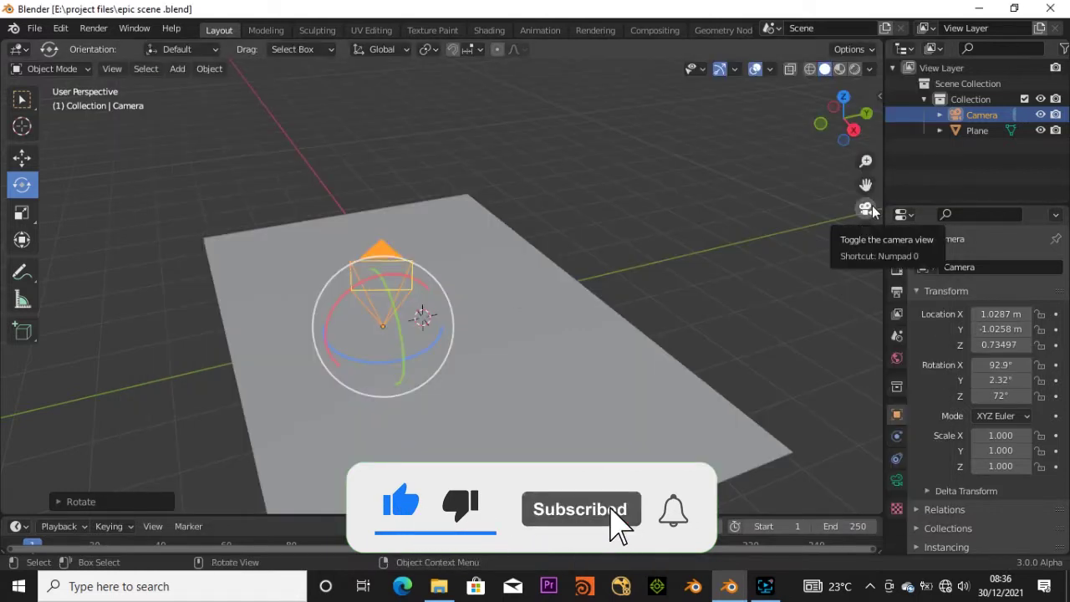
- Look through the scene camera and set its lens focal length to 143 mm
left_click(865, 208)
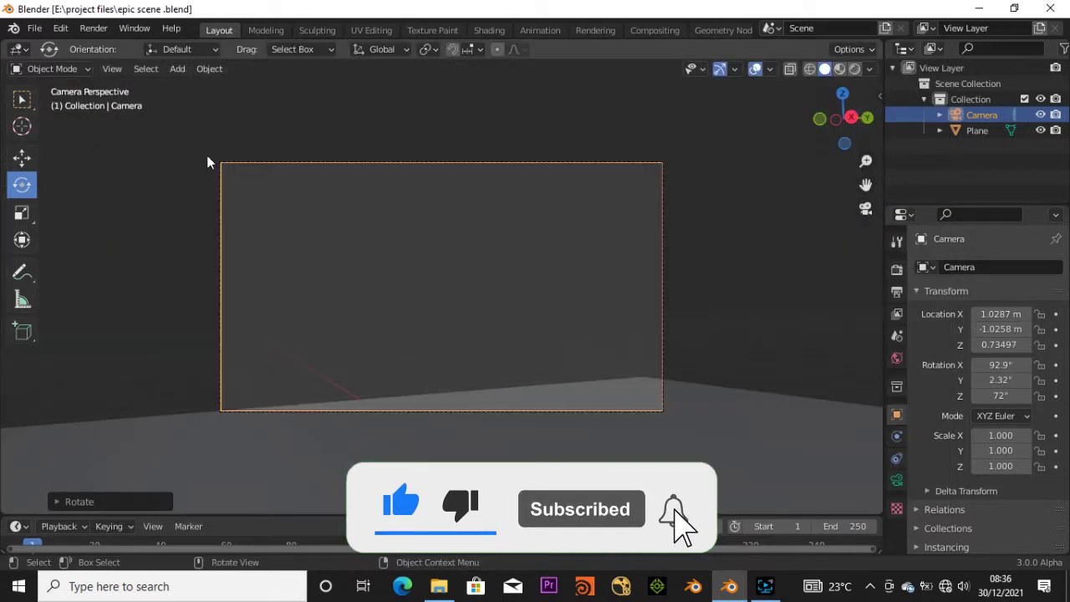
key("n")
scroll(526, 304, "up", 1)
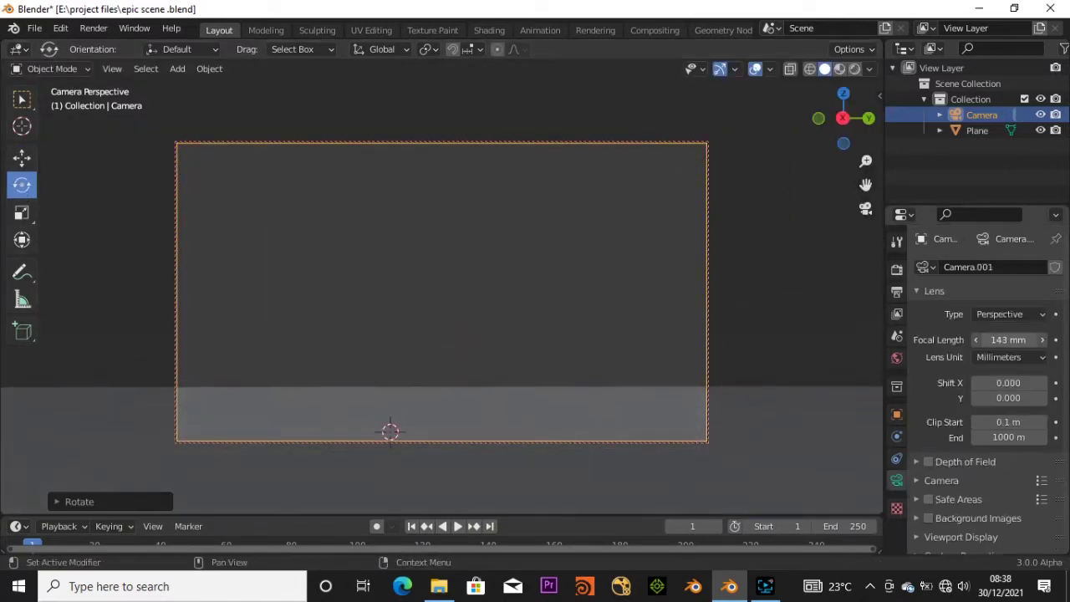
scroll(990, 393, "down", 1)
- Set the output resolution to 2604 × 1115 px, then orbit out of camera view
left_click(1041, 347)
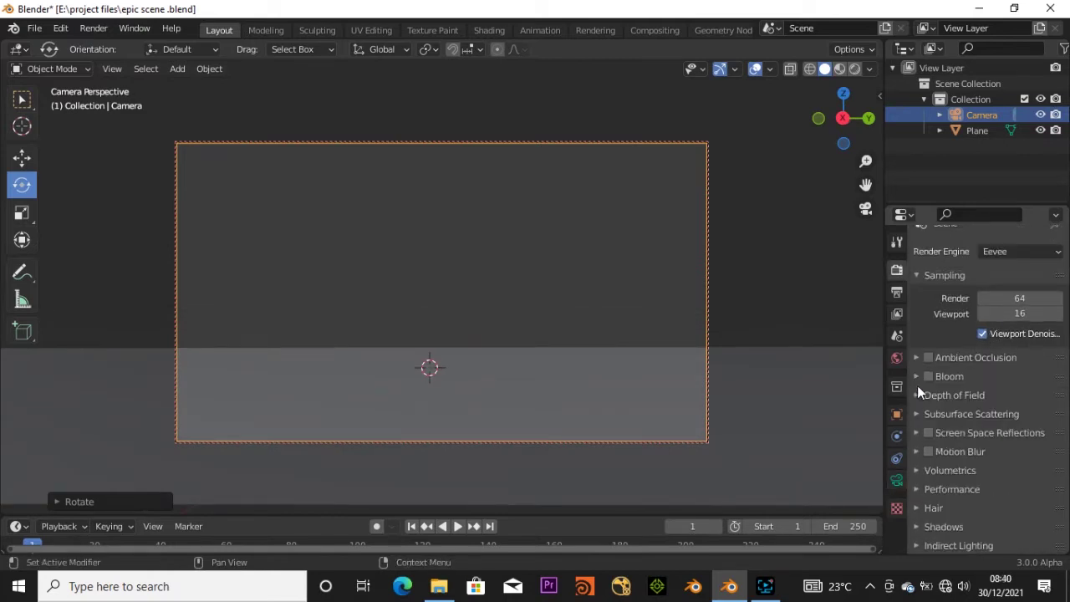
left_click(900, 300)
left_click_drag(1019, 257, 1049, 258)
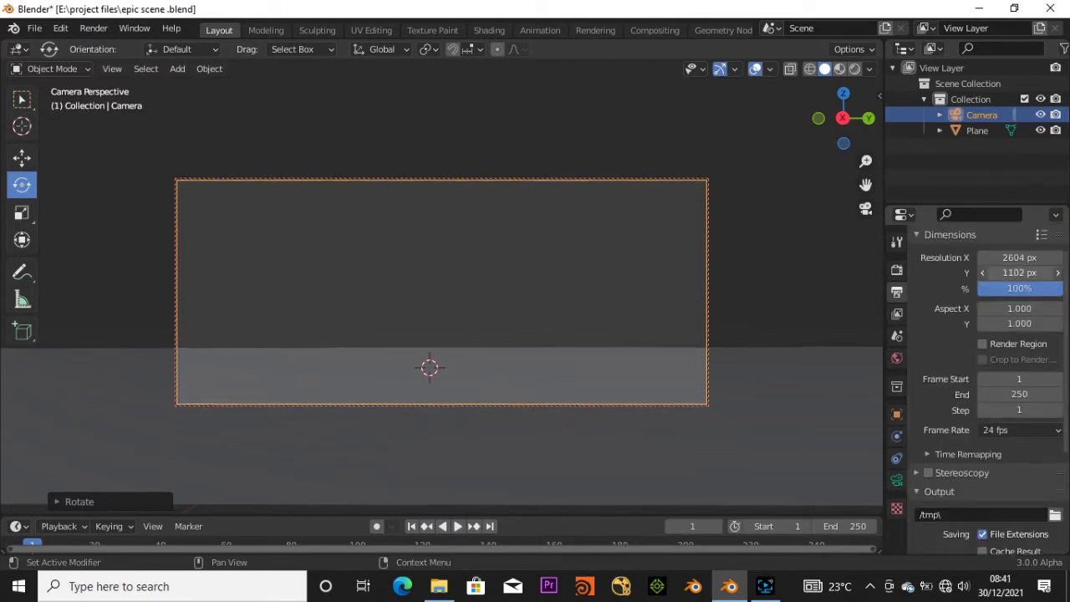
key("n")
key("n")
mouse_move(807, 75)
middle_mouse_down()
mouse_move(754, 215)
mouse_move(437, 260)
mouse_move(454, 395)
middle_mouse_up()
left_click(866, 209)
left_click(866, 209)
key("n")
key("n")
- Add a cube, shrink it and move it into position along X
key("shift+a")
left_click(414, 79)
key("s")
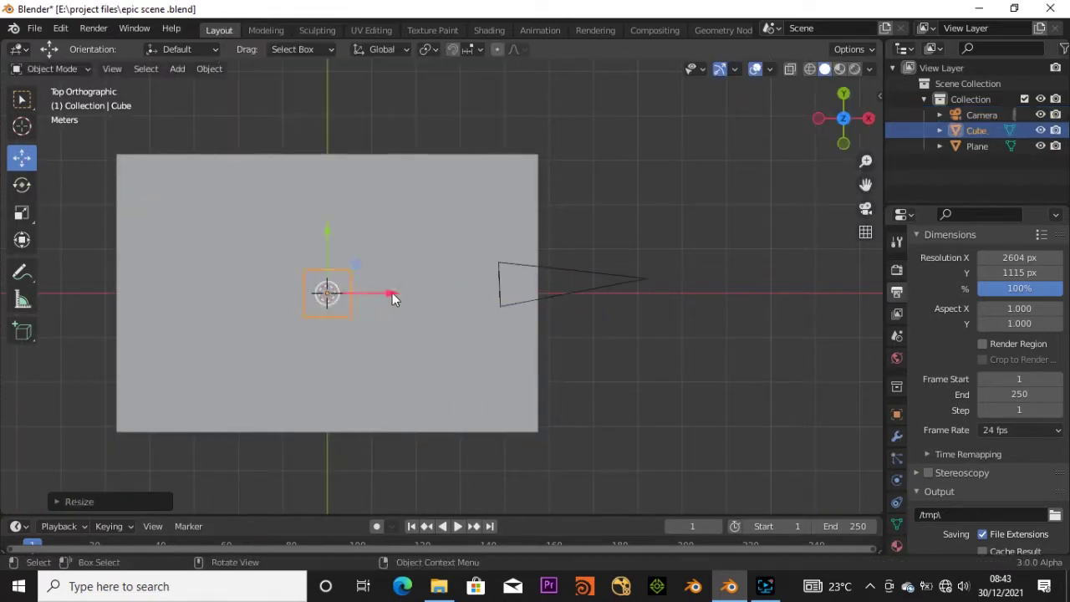
key("KP_Decimal")
key("g")
key("x")
left_click(549, 203)
scroll(549, 203, "down", 5)
left_click_drag(449, 208, 552, 401)
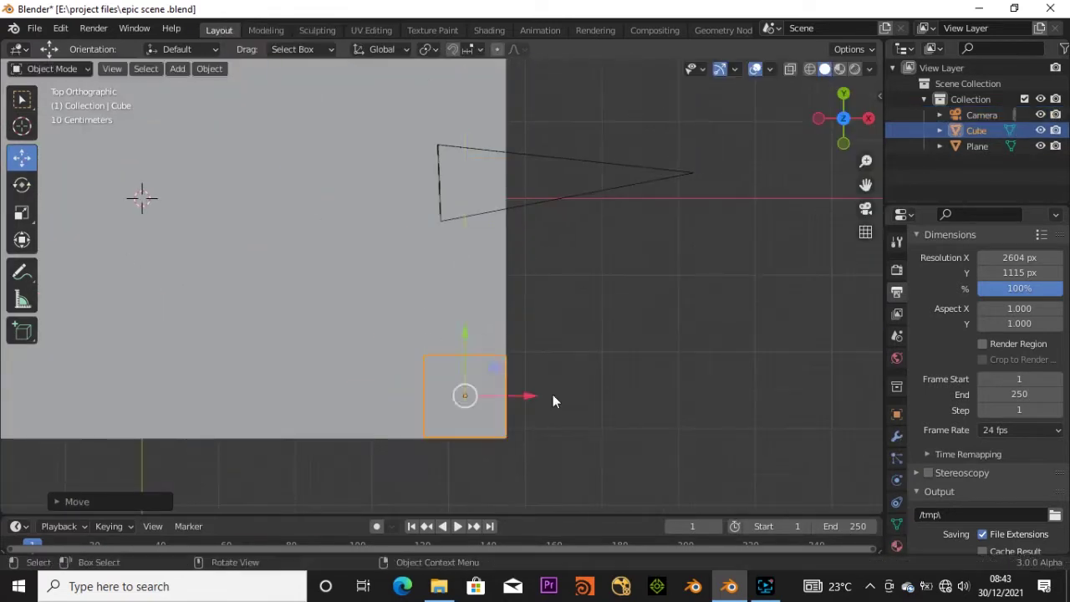
key("KP_Decimal")
- Flatten the cube along Z into a thin slab, checking it from front and top views
key("s")
key("x")
key("Escape")
key("KP_1")
key("s")
key("z")
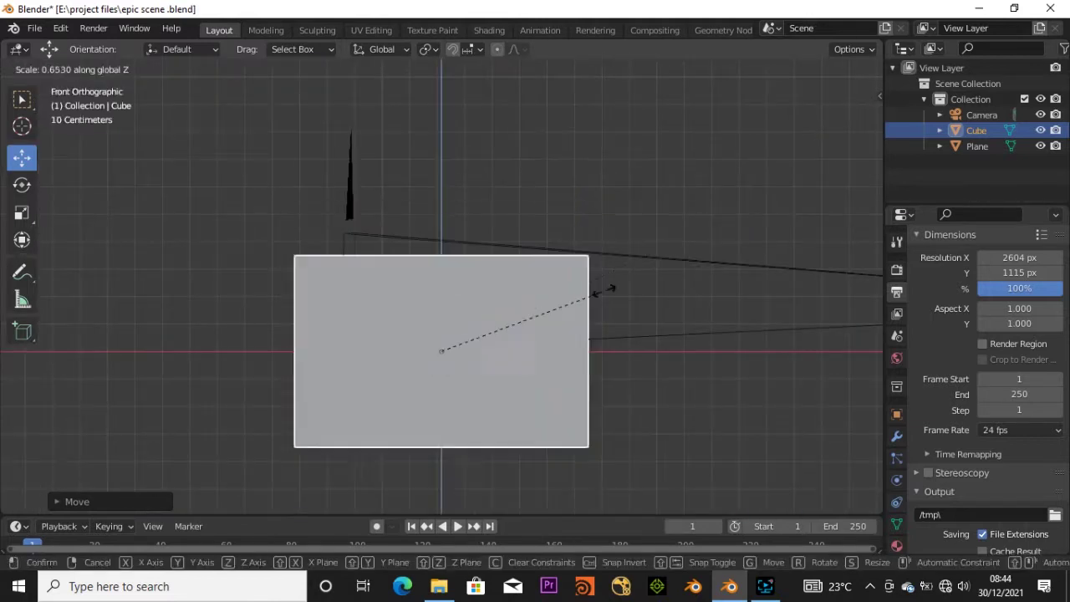
left_click(442, 351)
middle_click_drag(442, 351, 693, 219)
key("KP_1")
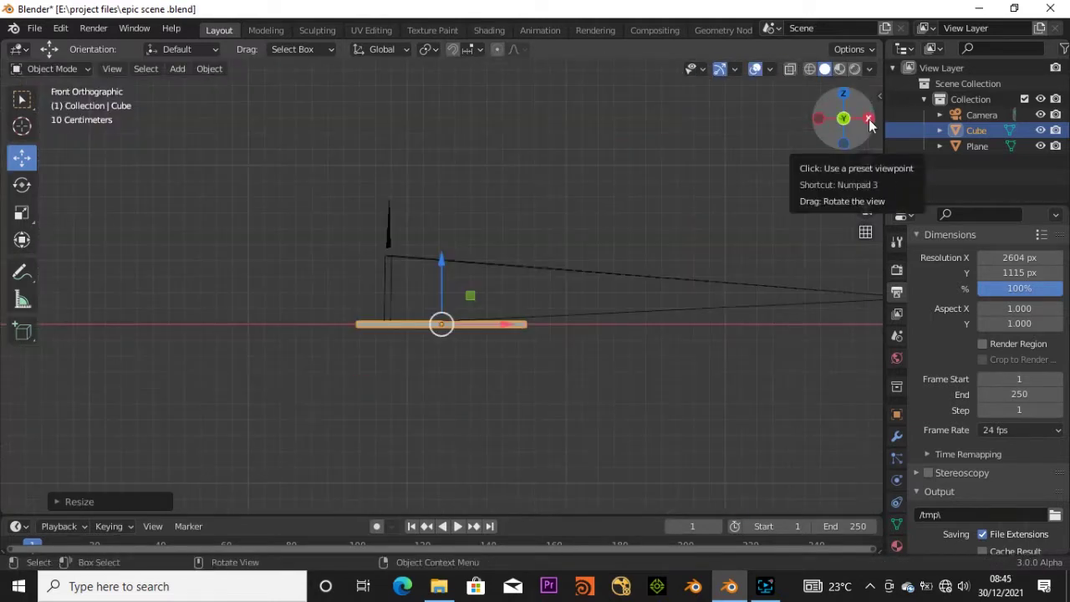
left_click_drag(869, 124, 606, 239)
key("KP_7")
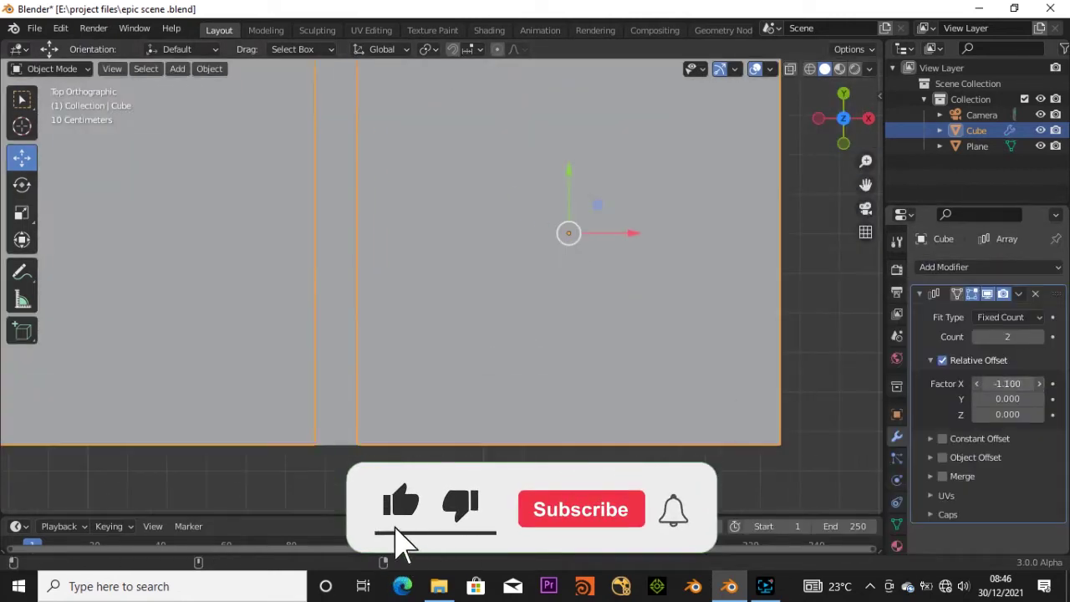
- Repeat the slab 6 times with an Array modifier at a 1.010 Y offset, leaving thin gaps
mouse_move(571, 327)
middle_mouse_down()
mouse_move(392, 262)
mouse_move(640, 353)
middle_mouse_up()
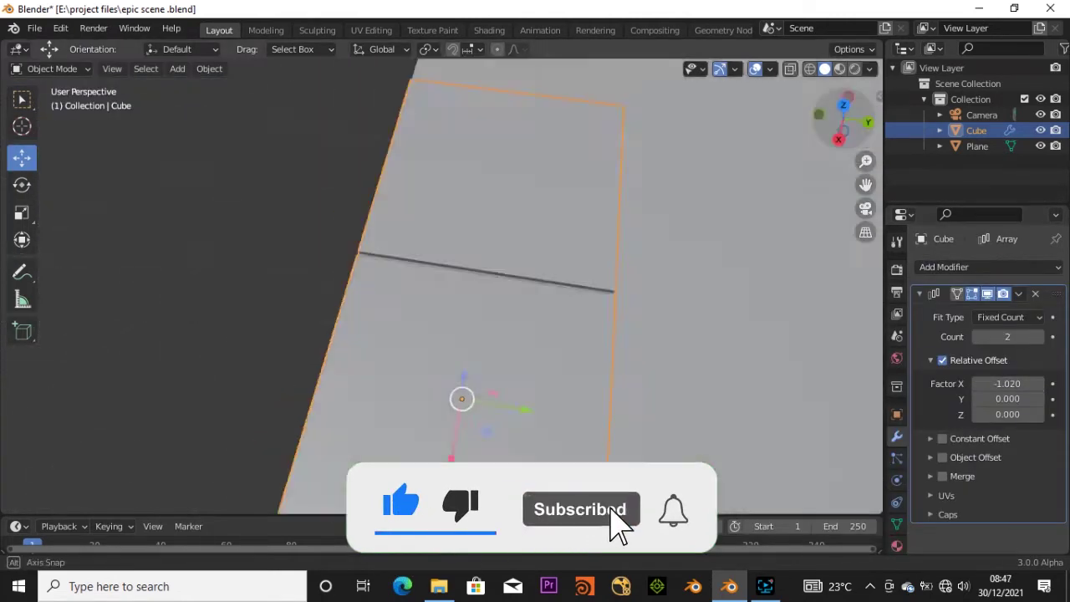
left_click_drag(1007, 336, 1041, 334)
left_click_drag(847, 127, 621, 310)
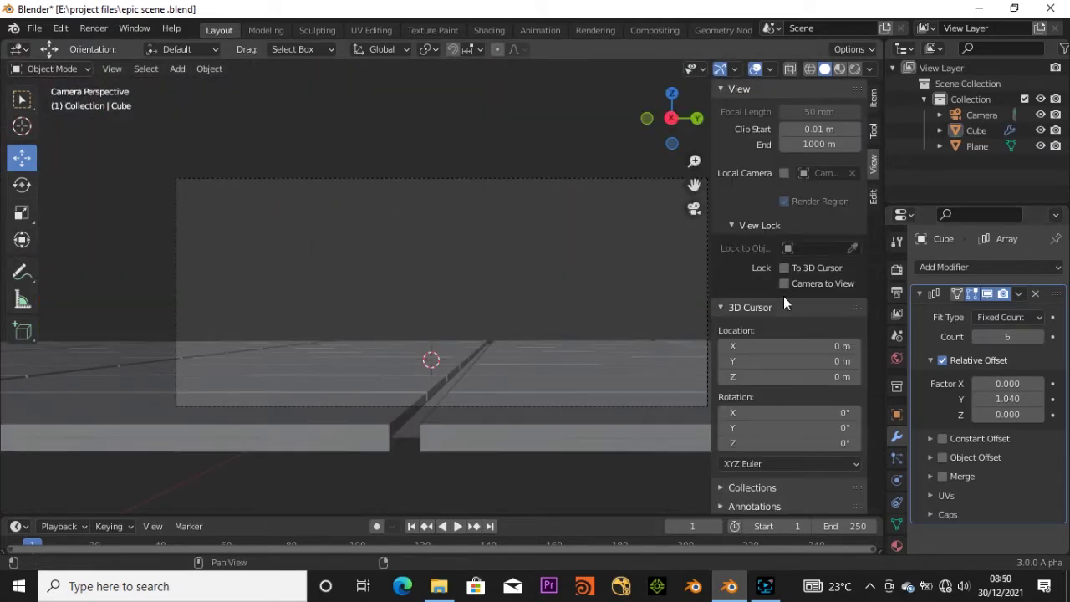
key("n")
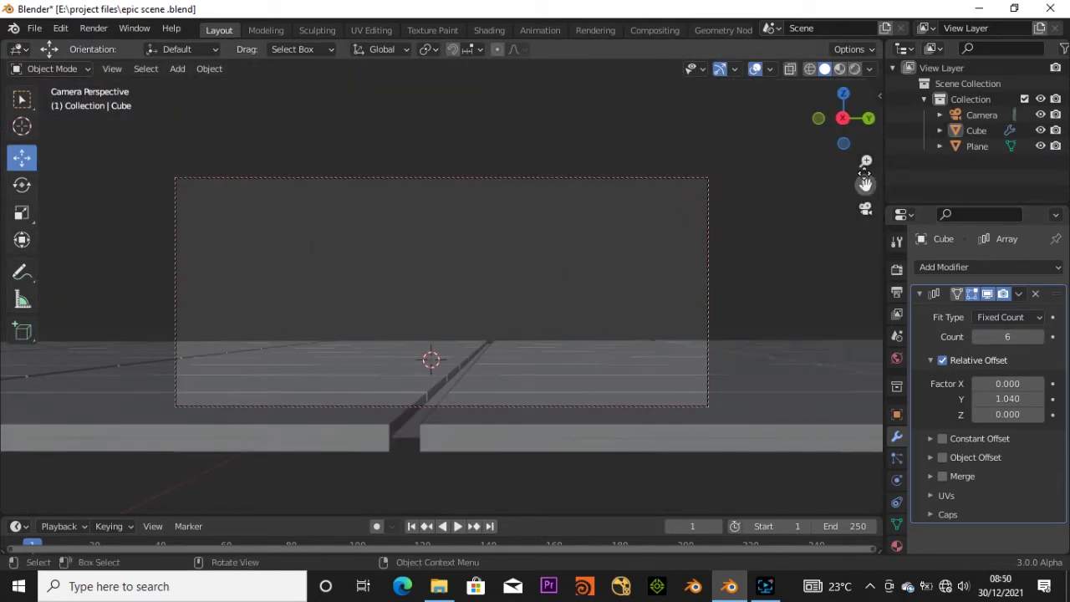
left_click(603, 440)
left_click(804, 264)
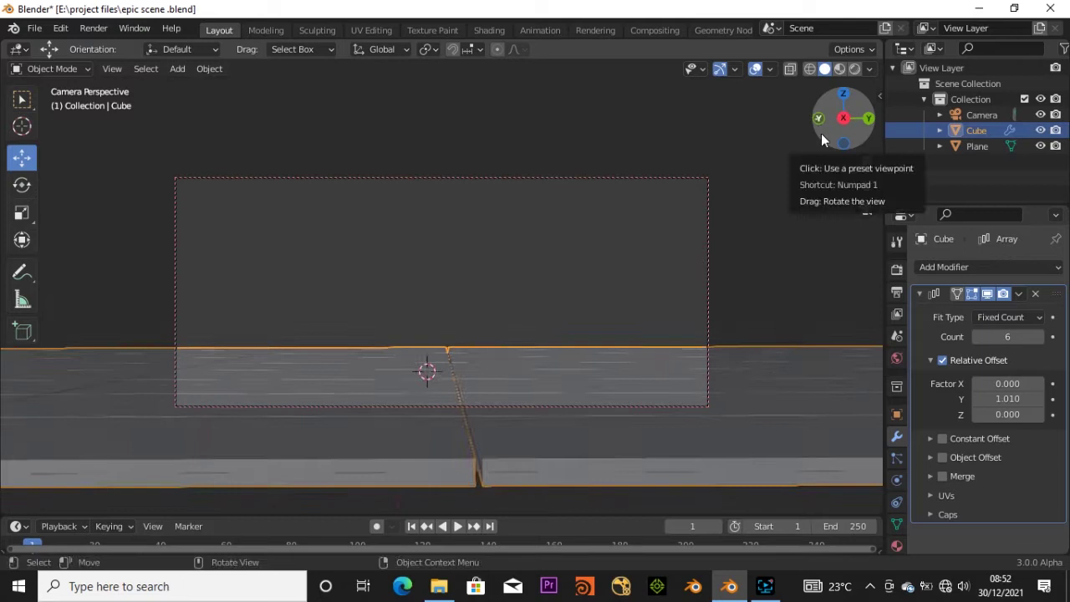
mouse_move(821, 133)
left_mouse_down()
mouse_move(844, 126)
mouse_move(778, 222)
left_mouse_up()
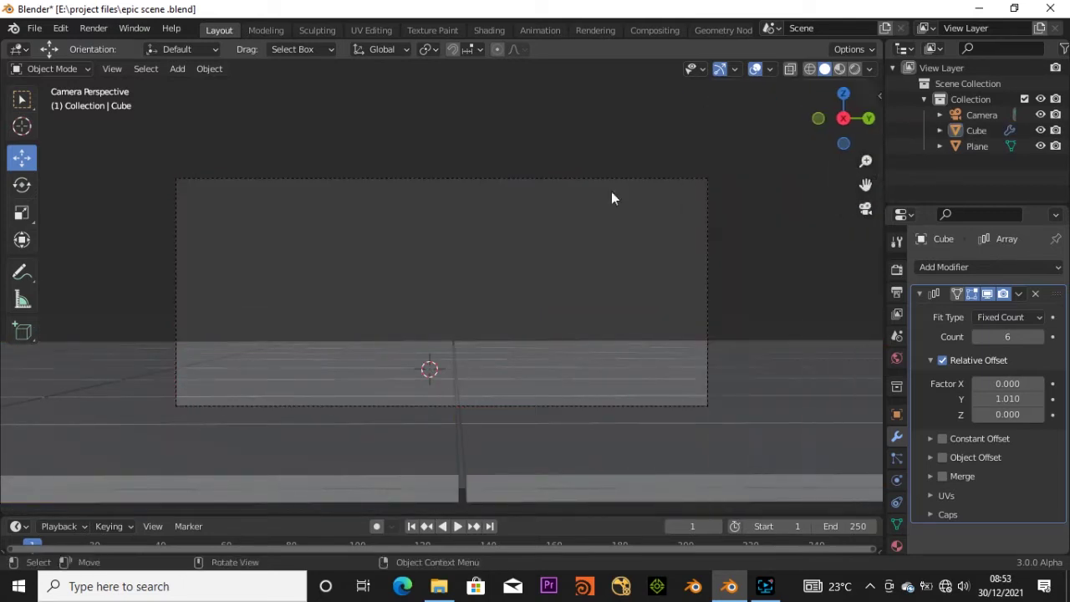
- Add a cylinder to the scene
key("shift+a")
left_click(544, 295)
key("s")
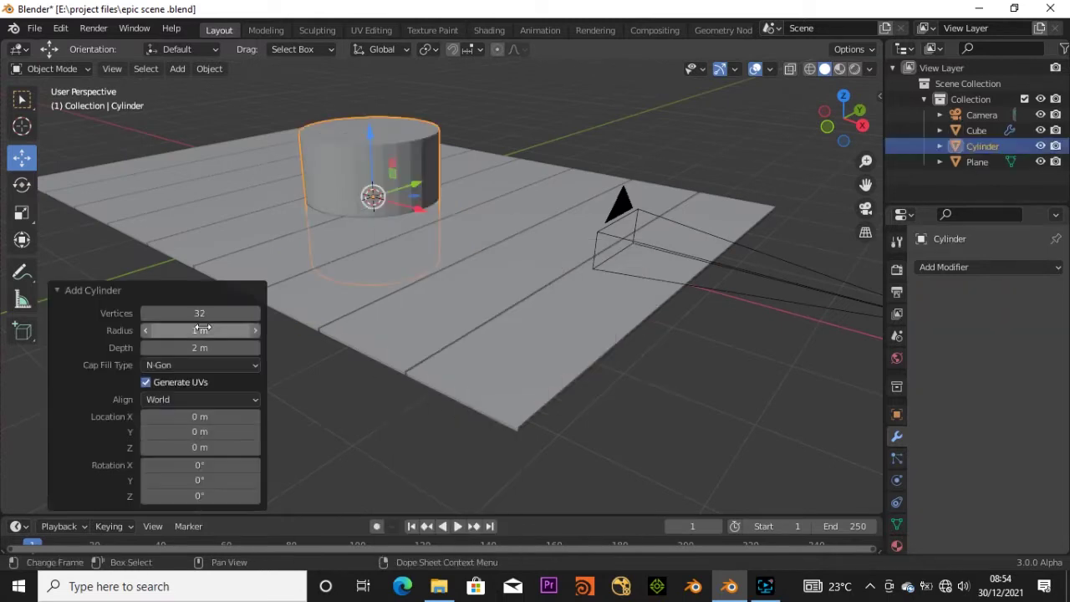
- Shrink the cylinder and move it to the floor's edge
left_click_drag(416, 209, 512, 338)
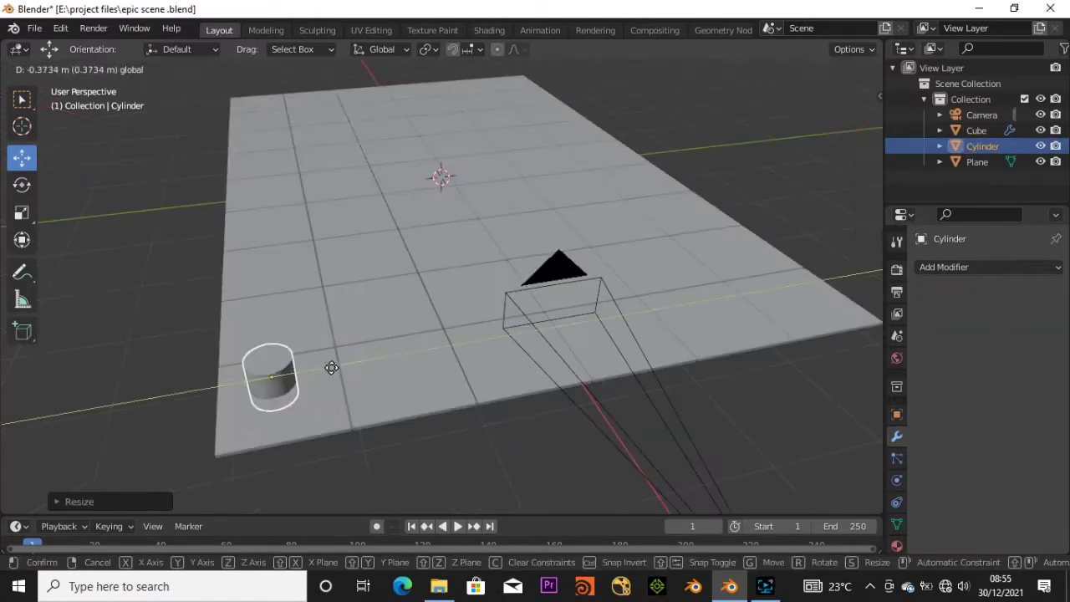
left_click(329, 368)
key("g")
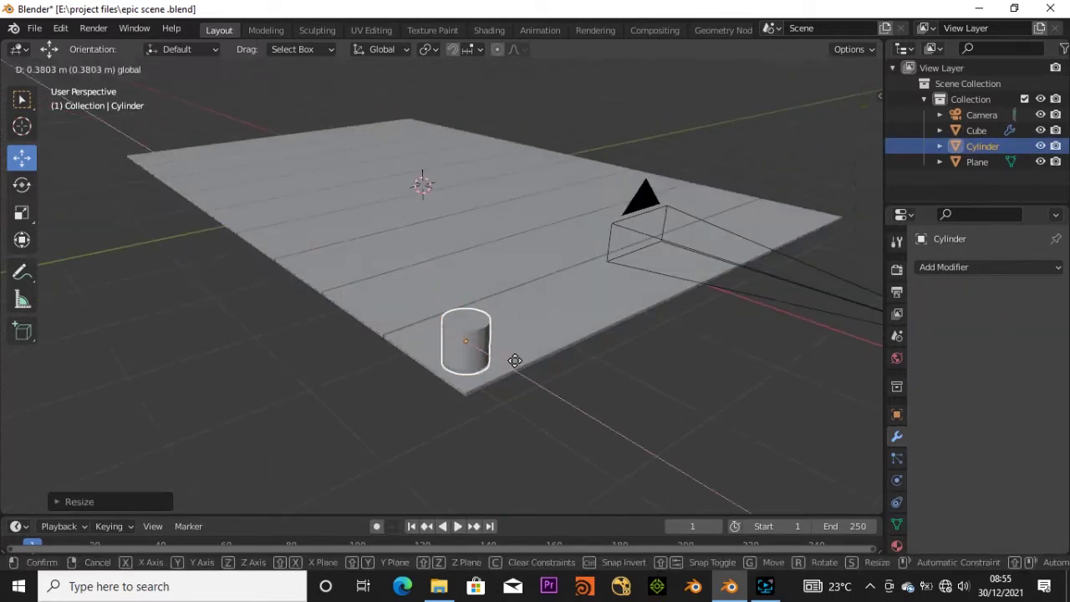
mouse_move(847, 163)
middle_mouse_down()
mouse_move(482, 263)
mouse_move(501, 221)
middle_mouse_up()
key("shift+s")
- Add a cube beneath the cylinder and scale it along Z into a base
key("shift+a")
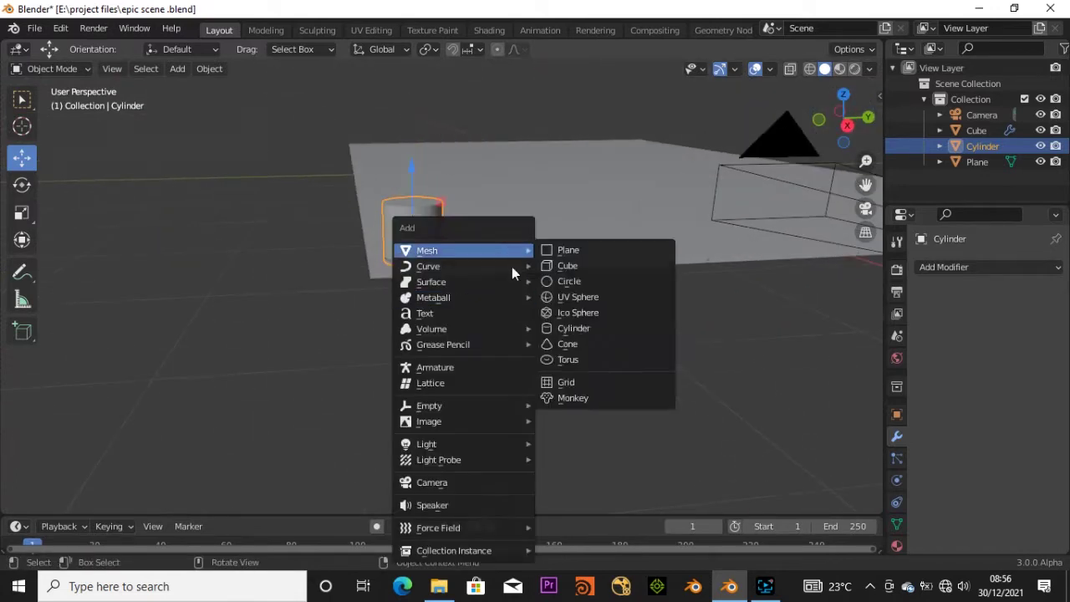
left_click(564, 265)
key("s")
left_click(414, 181)
scroll(437, 208, "up", 2)
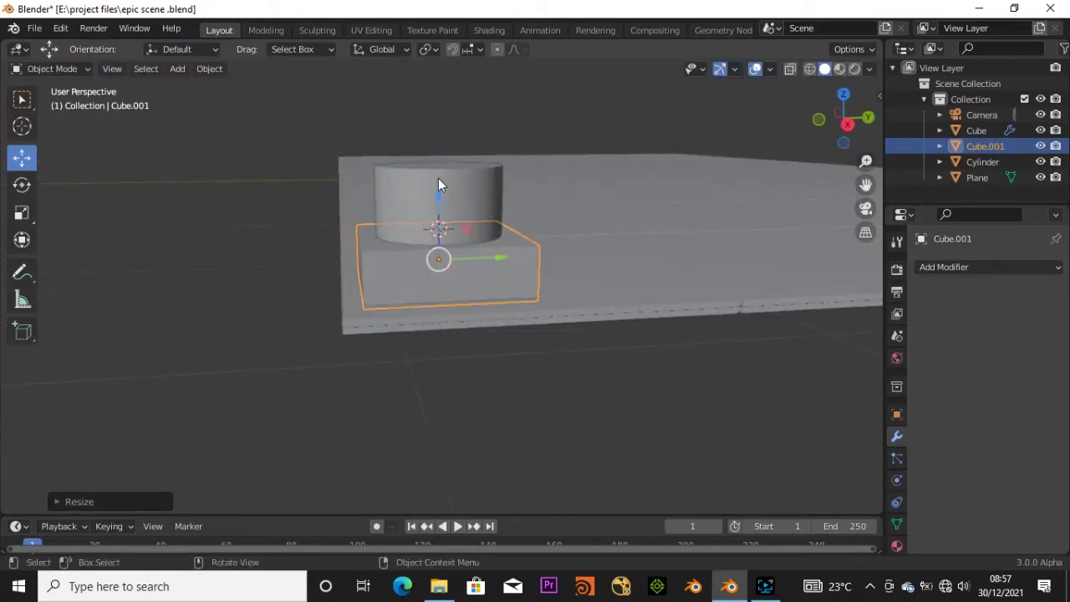
scroll(471, 253, "down", 3)
left_click(411, 186)
key("KP_3")
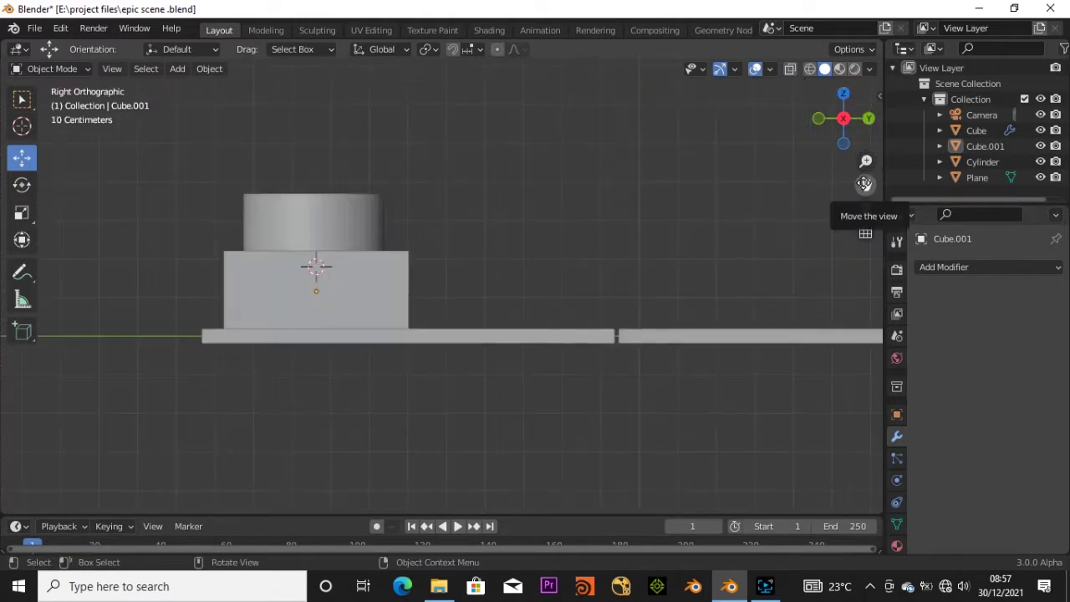
middle_click_drag(585, 180, 717, 265)
- Bevel the base cube's top edges in Edit Mode
left_click(452, 439)
key("Tab")
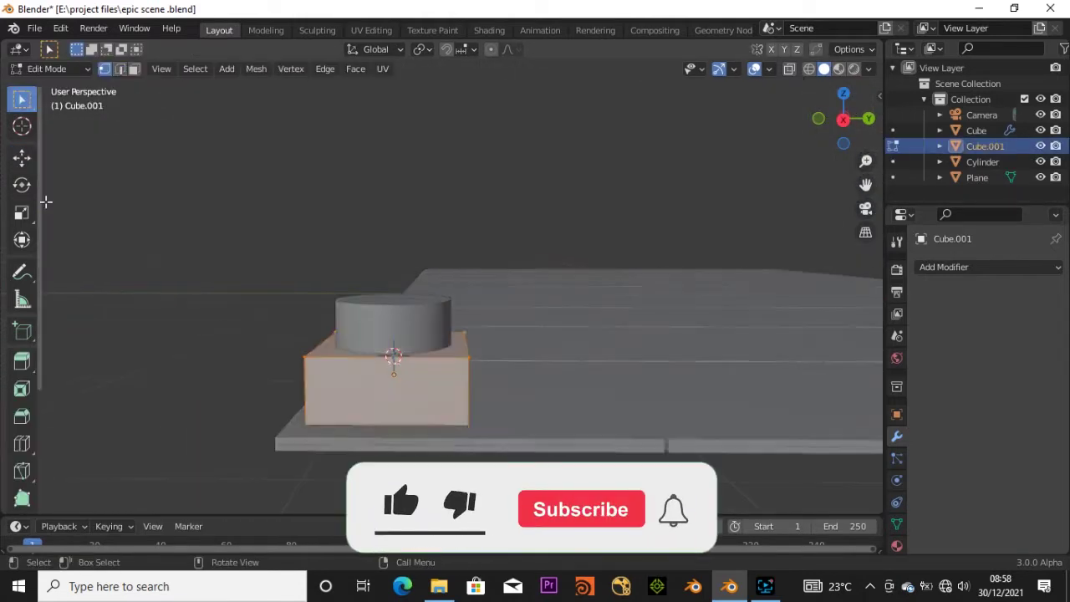
middle_click_drag(452, 439, 499, 370)
key("KP_Decimal")
key("ctrl+b")
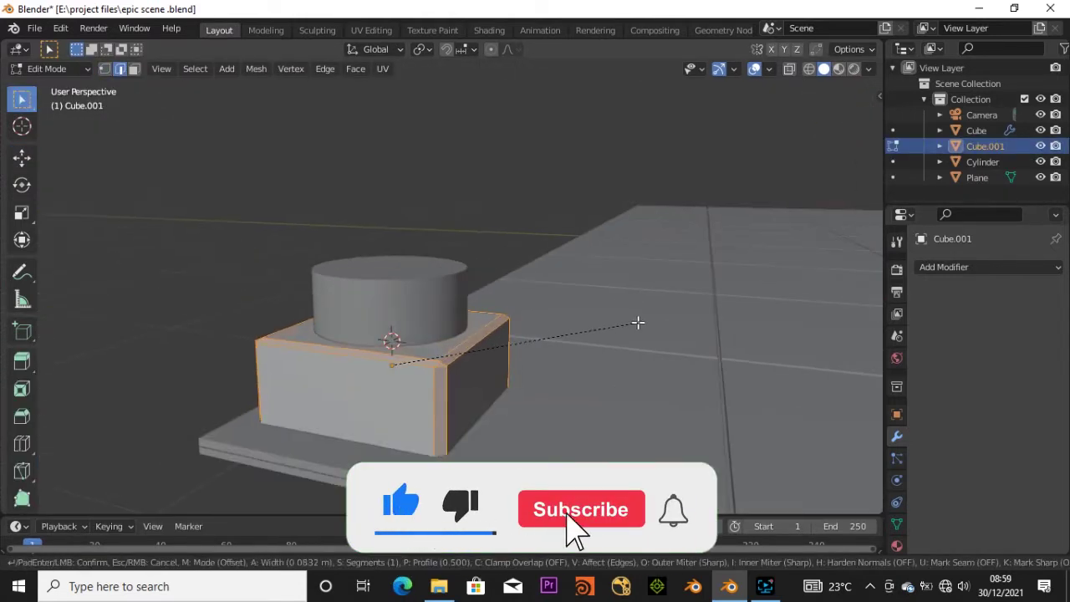
left_click(638, 318)
left_click(255, 275)
scroll(451, 360, "down", 5)
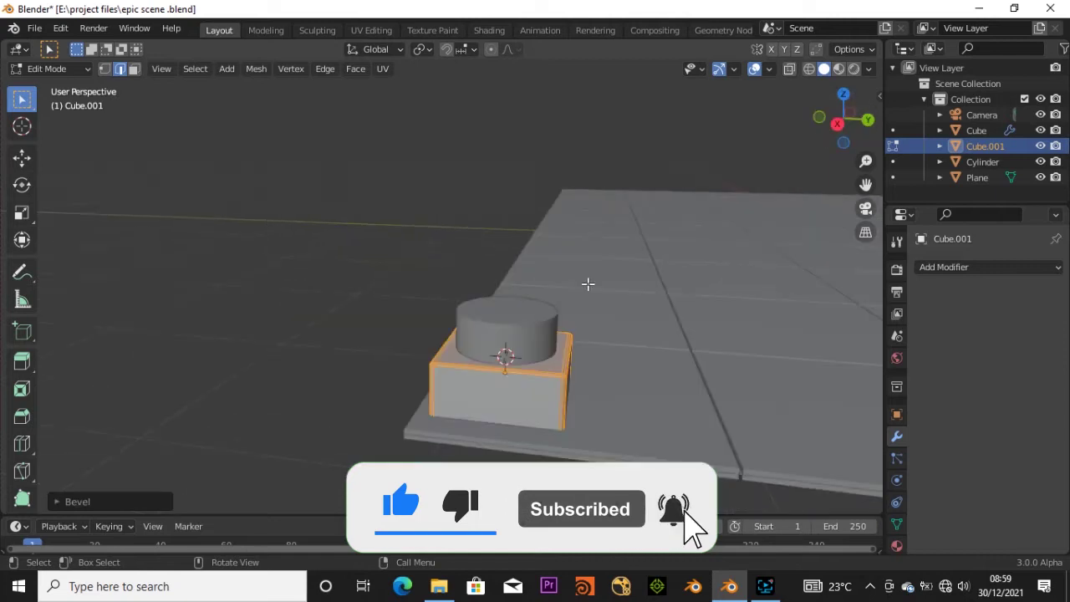
middle_click_drag(518, 393, 644, 426)
middle_click_drag(688, 365, 660, 318)
- Duplicate the tiled floor as Cube.002 and raise the copy above as a ceiling
key("Tab")
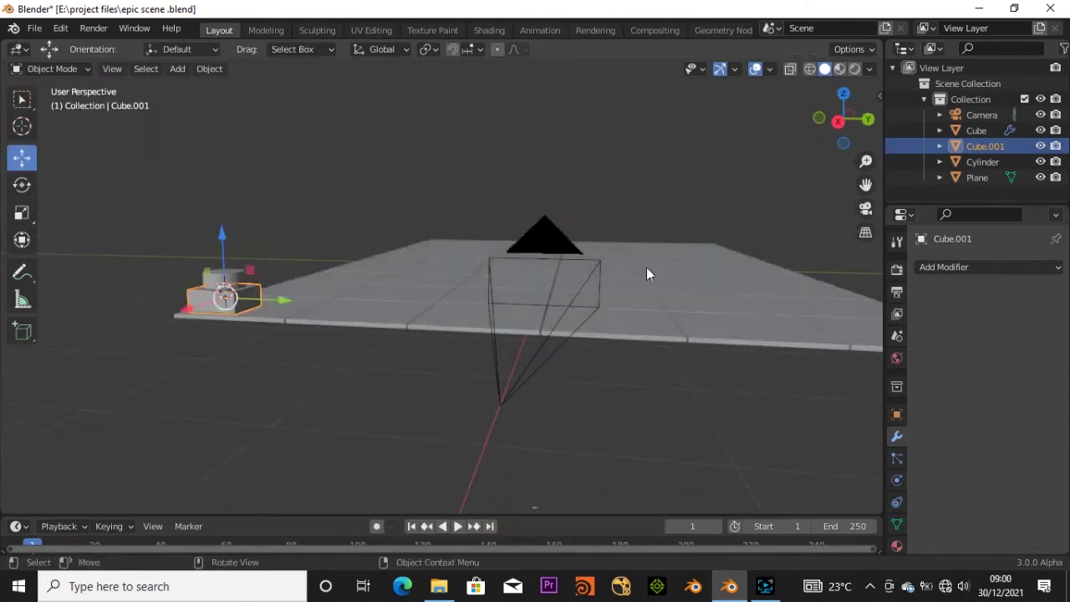
scroll(647, 268, "up", 5)
scroll(646, 267, "down", 5)
left_click(976, 130)
key("KP_3")
key("shift+d")
key("z")
left_click(773, 156)
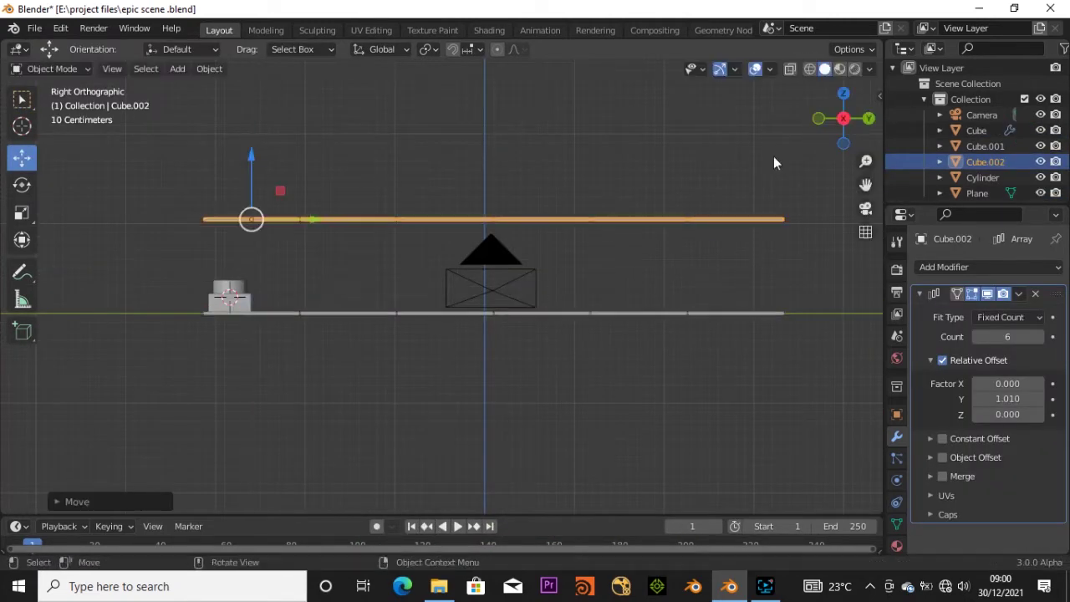
key("KP_0")
- Move Plane.001 vertically to ceiling height and check it through the camera
middle_click_drag(525, 339, 559, 370)
key("KP_3")
key("g")
key("z")
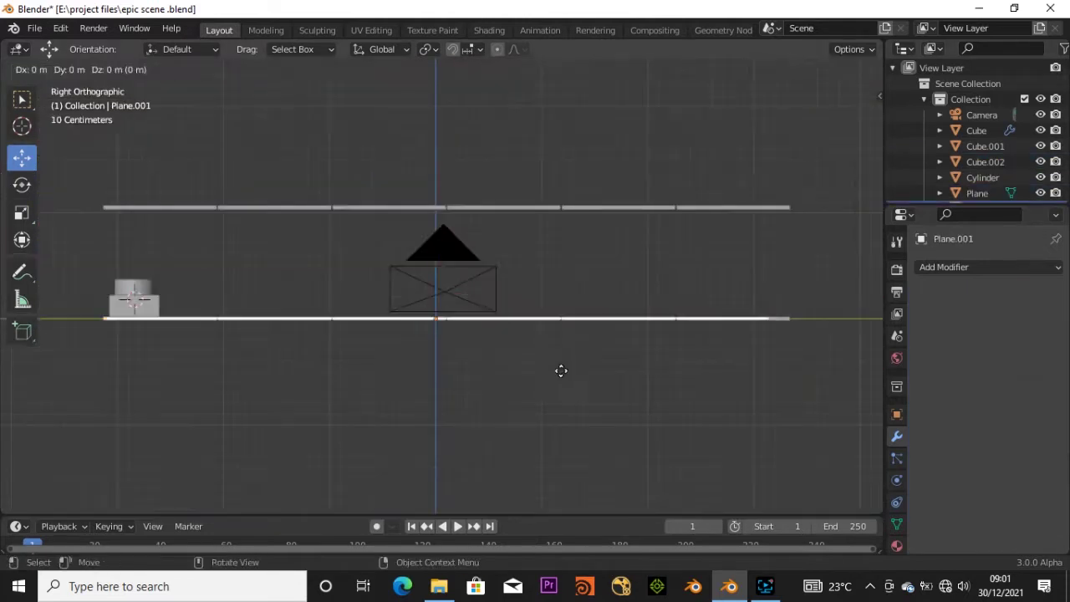
left_click(559, 370)
scroll(559, 370, "up", 5)
scroll(457, 325, "down", 3)
key("g")
key("z")
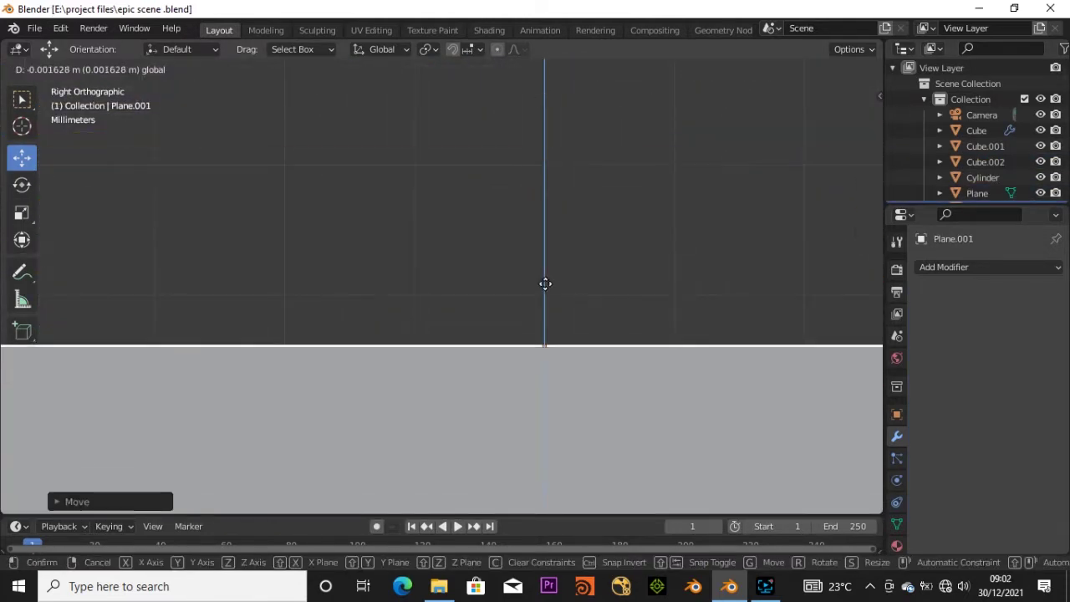
left_click(494, 179)
key("KP_0")
scroll(629, 291, "down", 3)
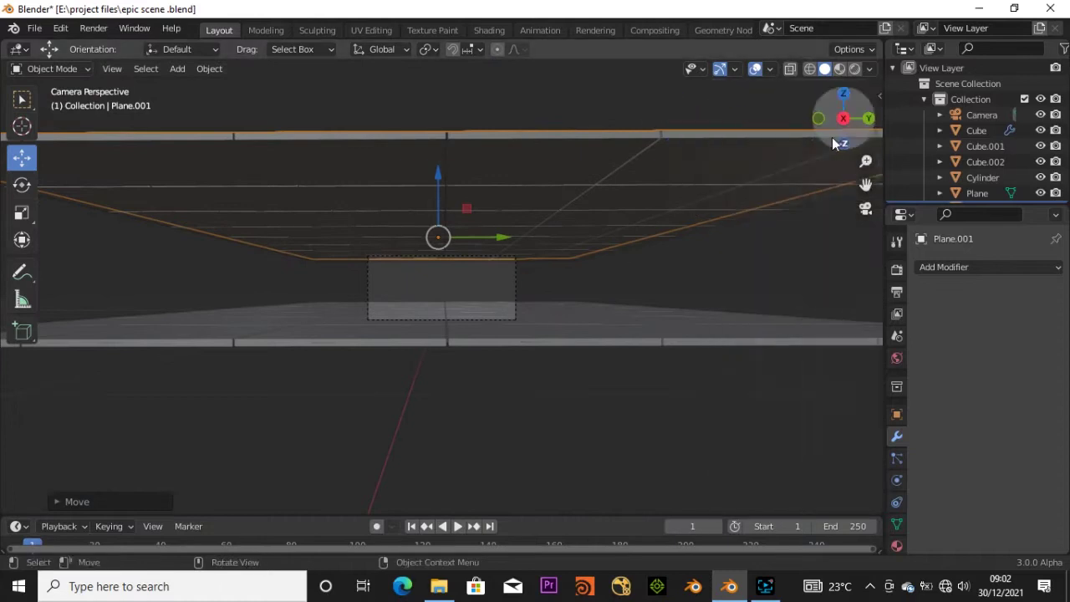
left_click_drag(839, 115, 716, 179)
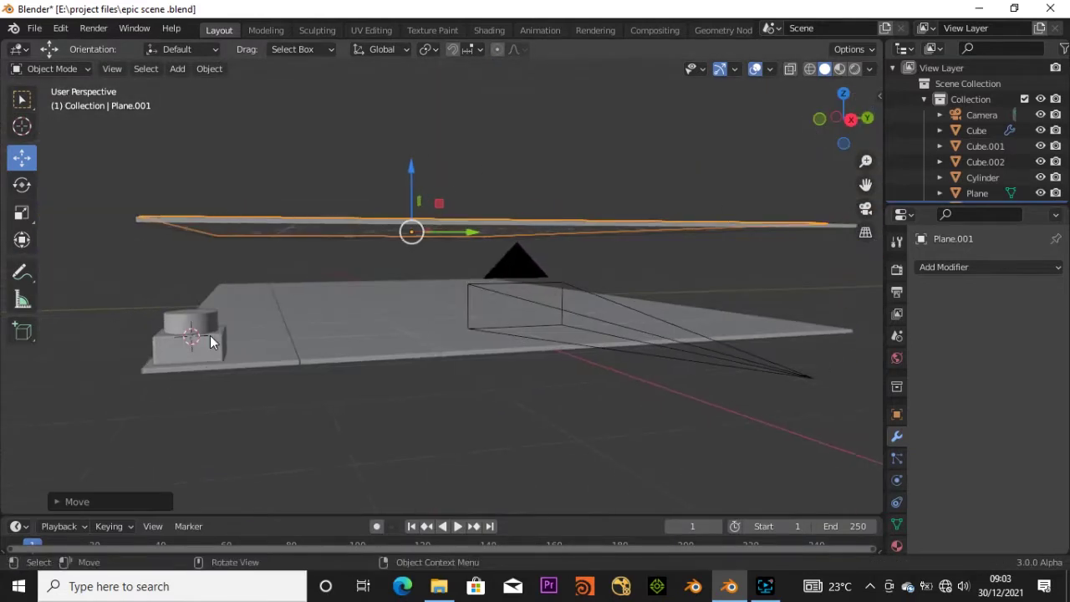
- Duplicate the base block, raise the copy above the cylinder as a capital, and rotate it 180° in X
left_click(210, 336)
key("shift+d")
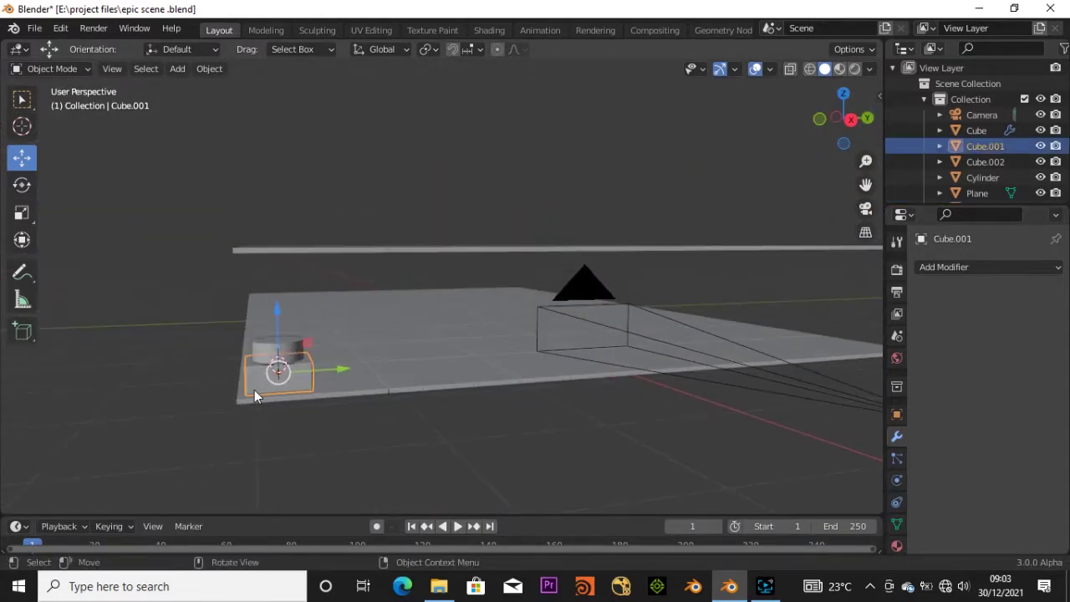
key("KP_3")
key("g")
key("z")
left_click(483, 277)
key("Escape")
key("shift+d")
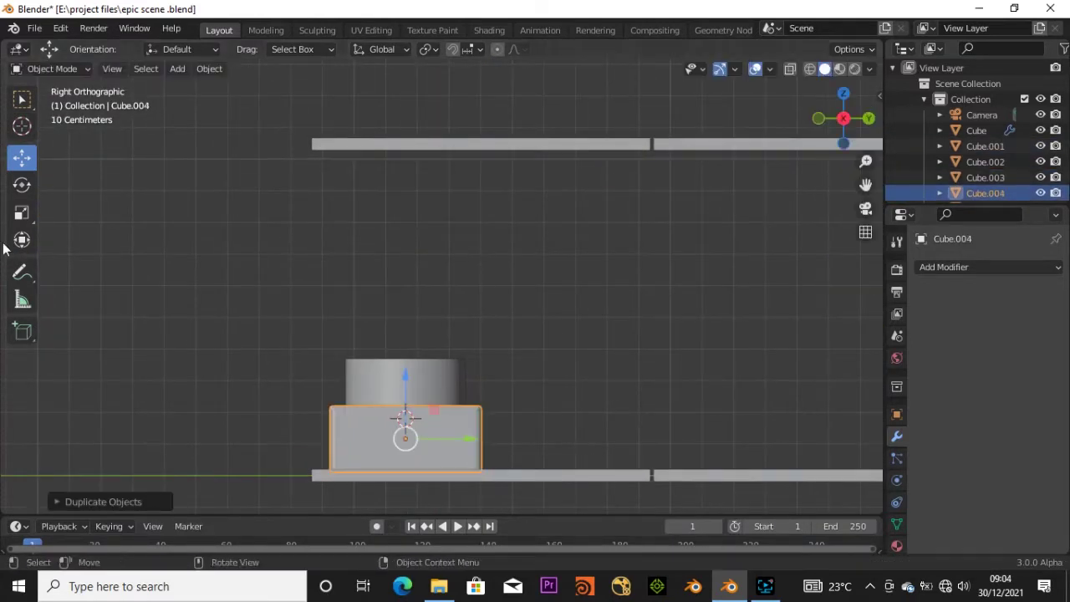
left_click(896, 414)
type("rx180")
scroll(294, 448, "up", 4)
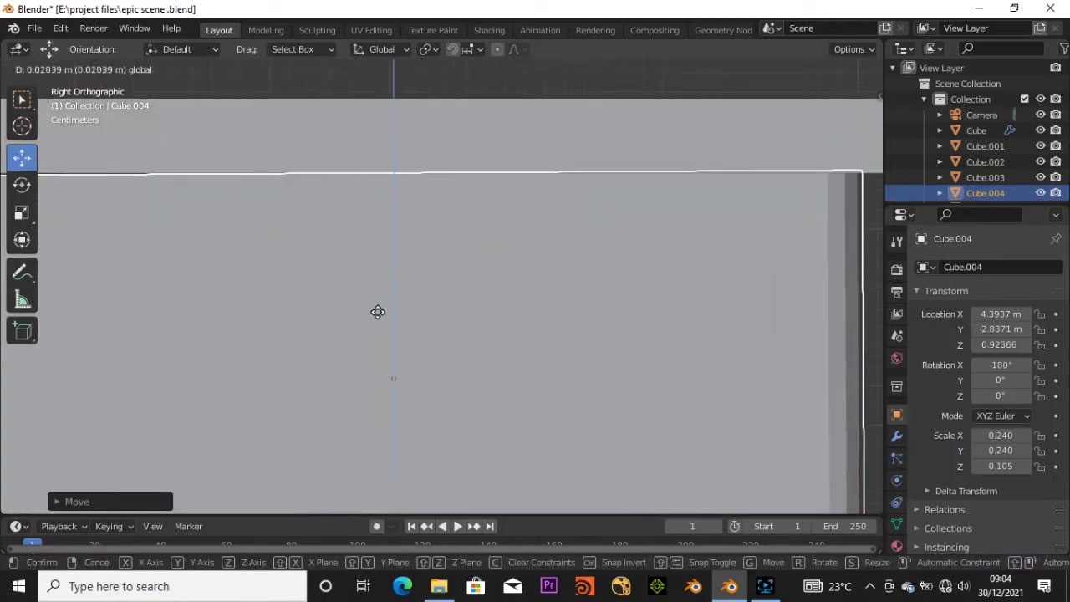
scroll(377, 310, "down", 5)
middle_click_drag(439, 456, 527, 418)
- Check the cylinder shaft's geometry and join the base, shaft and capital into one pillar
left_click(490, 420)
key("KP_3")
key("Tab")
scroll(494, 298, "up", 5)
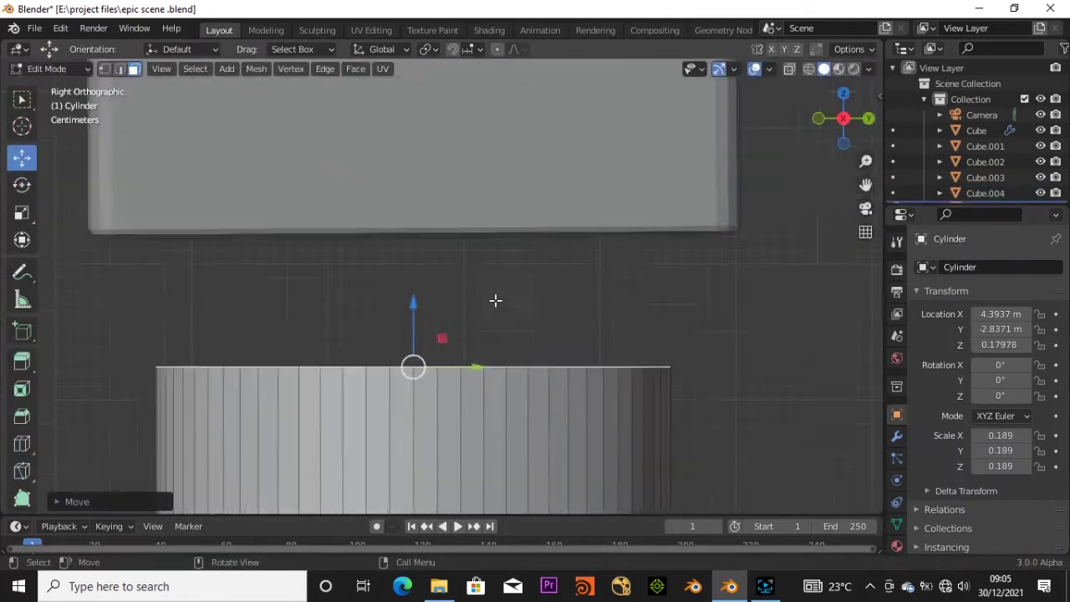
scroll(402, 317, "down", 6)
middle_click_drag(401, 318, 585, 448)
key("Tab")
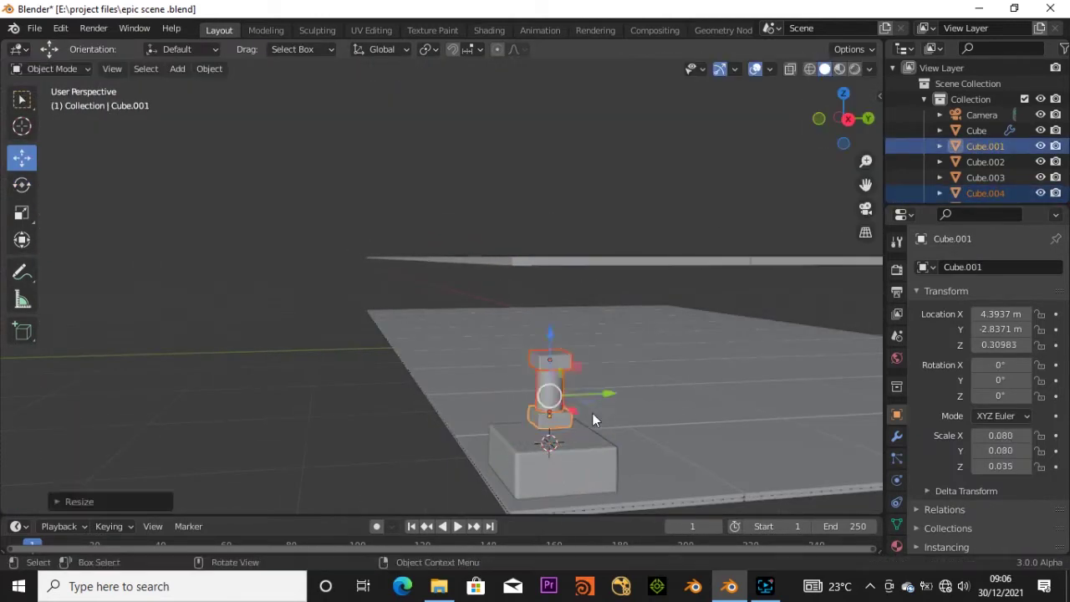
key("ctrl+z")
- Move the joined pillar toward the hall corner and down onto the floor
middle_click_drag(619, 407, 635, 393)
left_click_drag(585, 351, 838, 234)
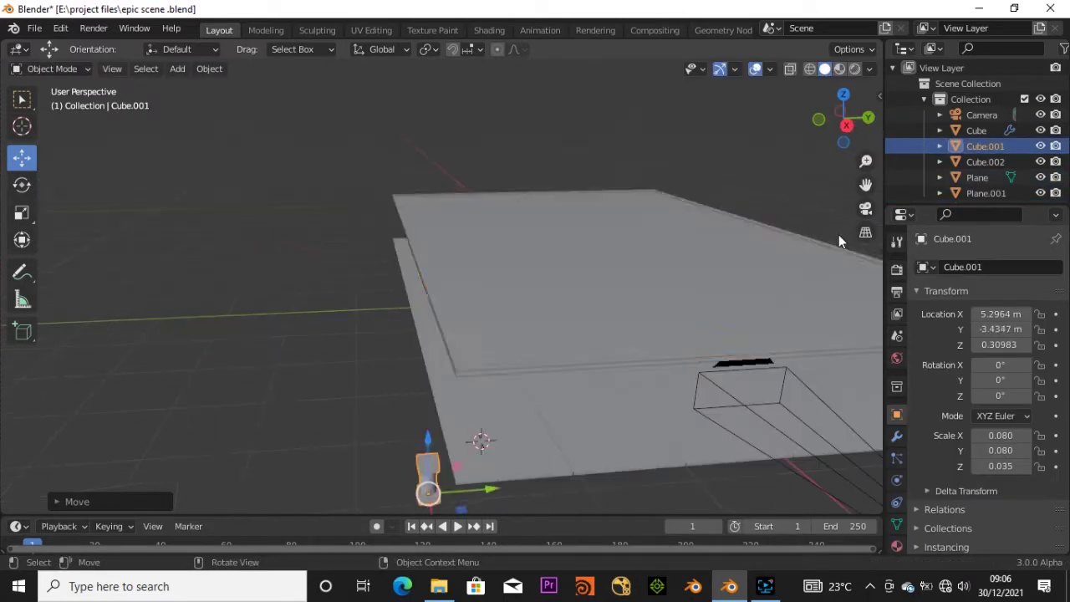
scroll(642, 254, "up", 3)
key("KP_3")
scroll(602, 236, "up", 10)
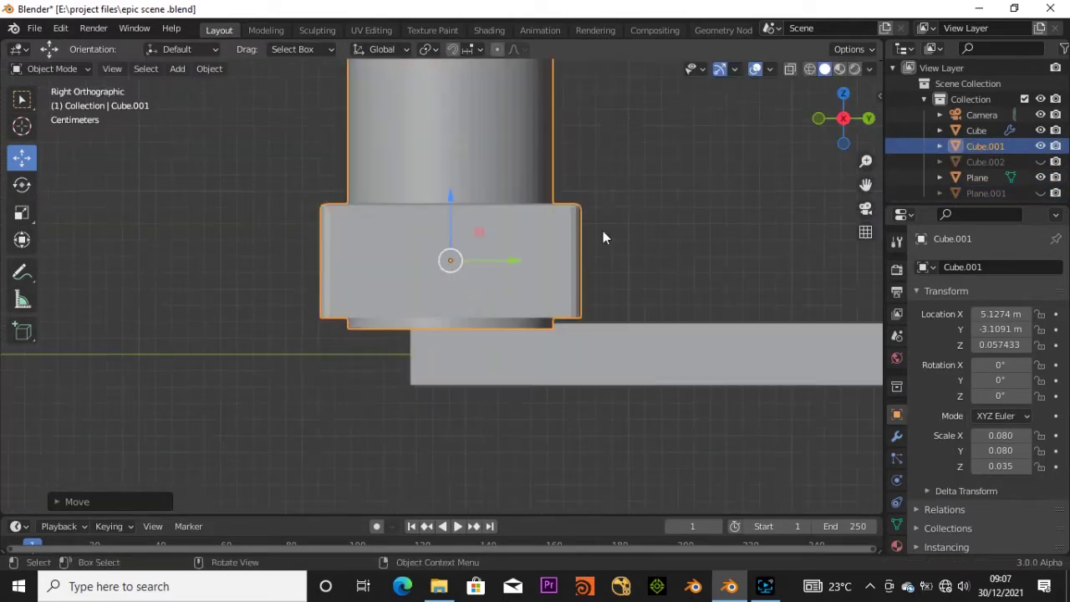
key("g")
left_click(543, 300)
scroll(544, 300, "down", 6)
scroll(543, 301, "down", 5)
scroll(791, 237, "up", 3)
- Stretch the pillar vertically and set its origin to the pillar's centre
key("s")
key("z")
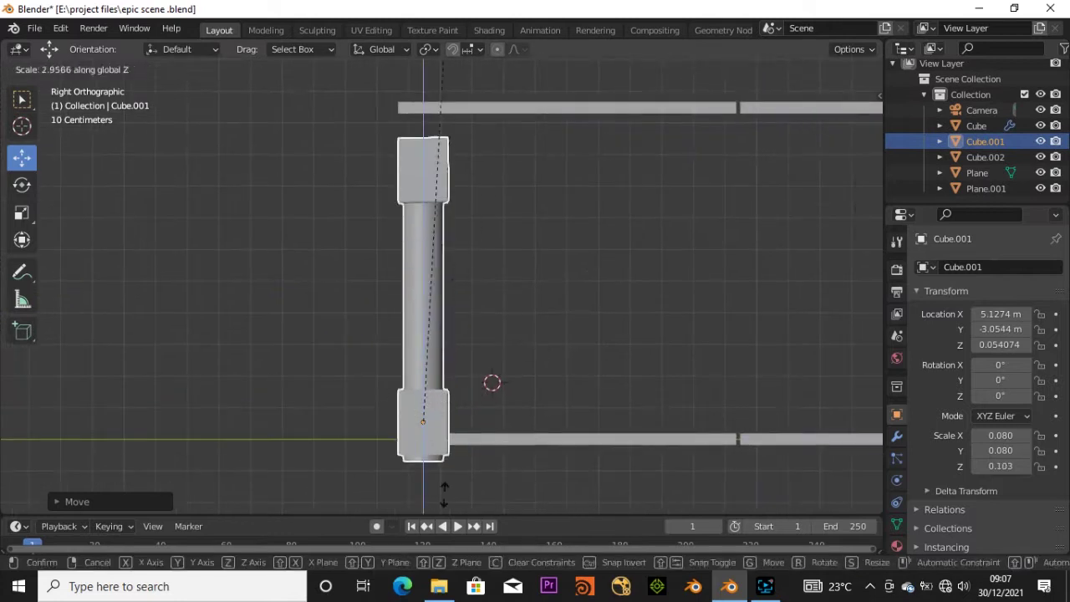
left_click(499, 334)
key("shift+s")
left_click(407, 219)
- Widen the pillar along Y and X and shift it sideways into position
key("g")
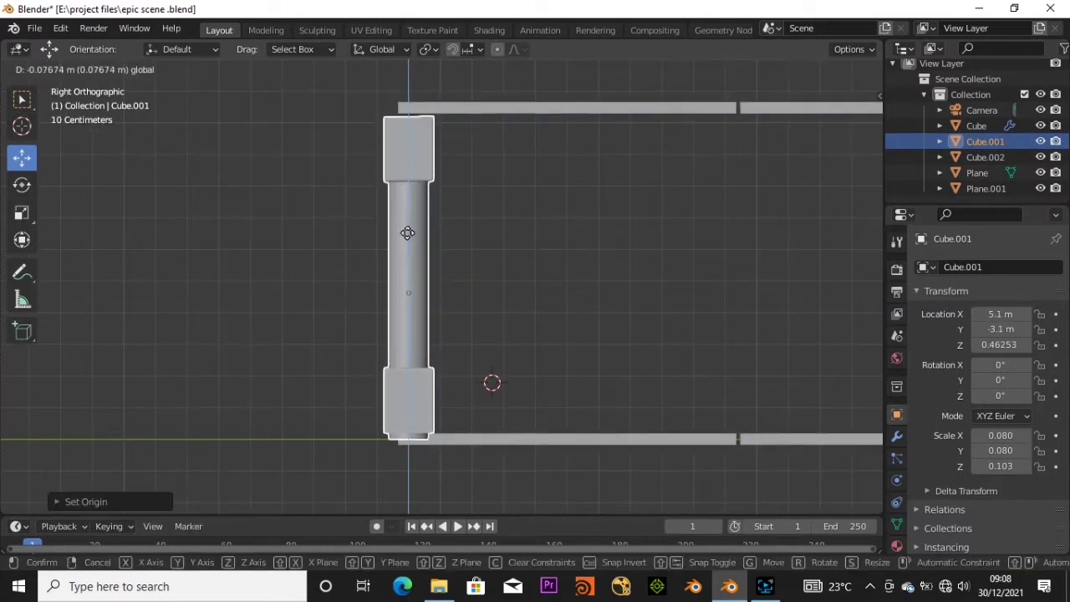
key("s")
key("y")
middle_click_drag(468, 341, 731, 190)
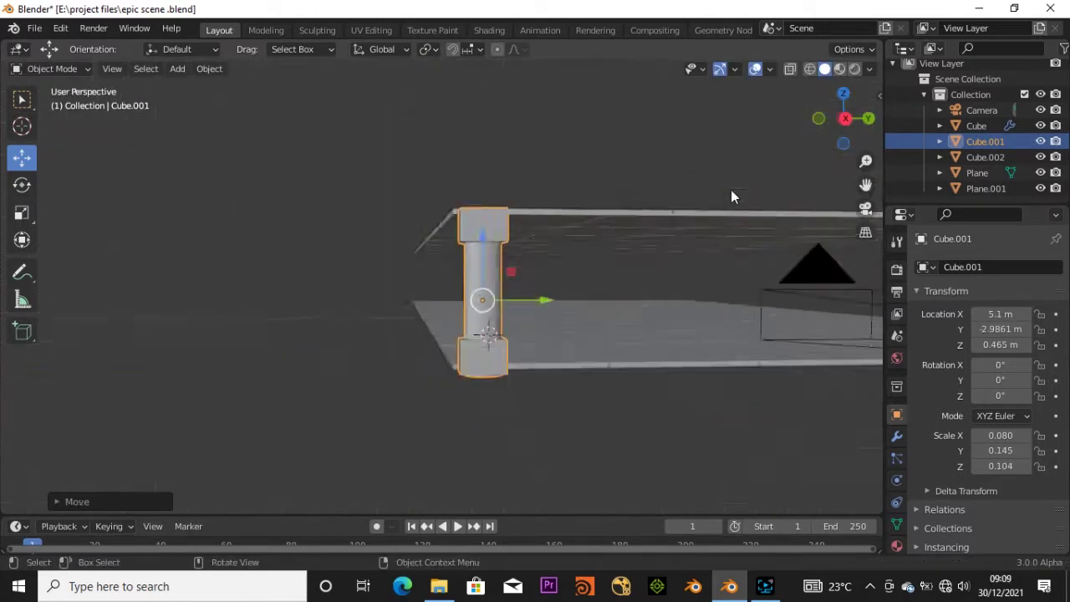
key("KP_1")
key("g")
left_click(615, 389)
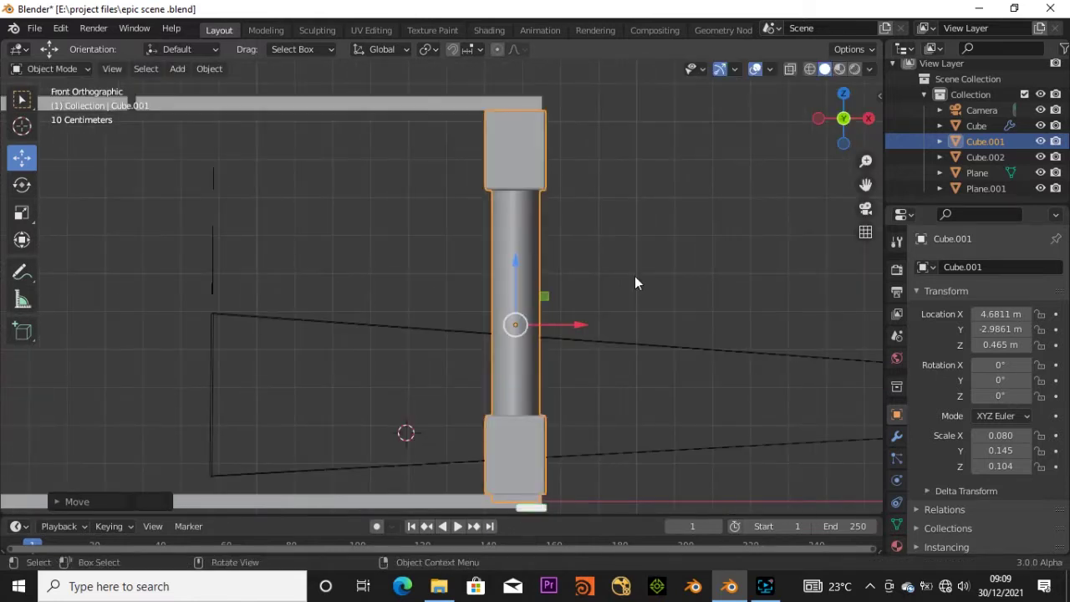
scroll(635, 276, "up", 2)
key("s")
key("x")
left_click(634, 276)
mouse_move(634, 275)
middle_mouse_down()
mouse_move(482, 379)
mouse_move(468, 318)
mouse_move(501, 184)
mouse_move(368, 201)
middle_mouse_up()
- In Edit Mode, raise the capital's underside face vertically to reshape the top block
key("Tab")
left_click(503, 180)
middle_click_drag(496, 281, 435, 275)
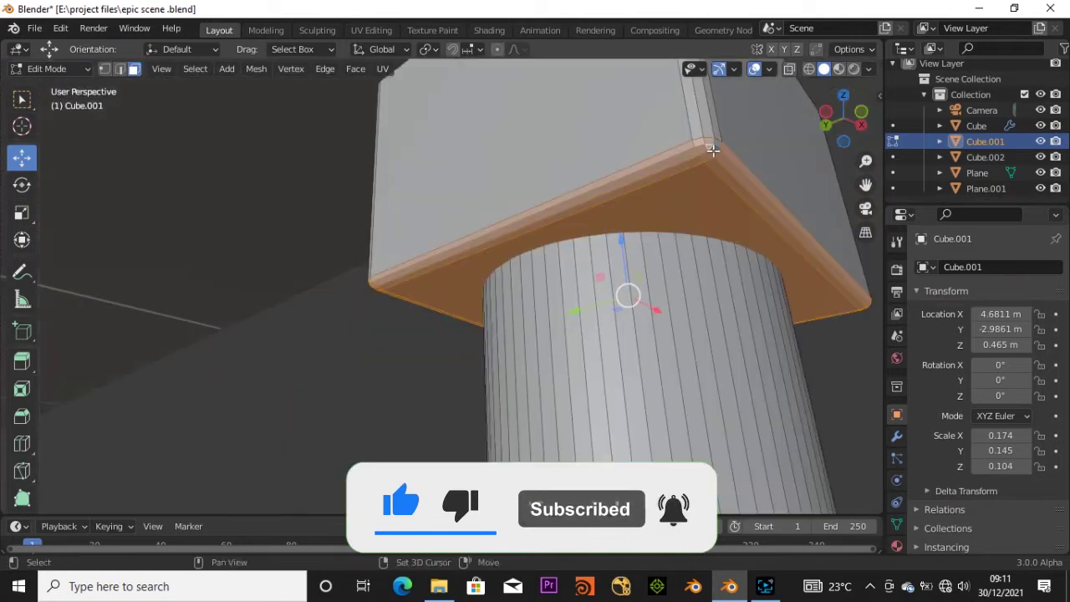
key("KP_3")
key("g")
key("z")
left_click(386, 183)
mouse_move(685, 312)
middle_mouse_down()
mouse_move(484, 287)
mouse_move(297, 351)
middle_mouse_up()
key("Tab")
key("Tab")
- Adjust the faces of the pillar base, then leave Edit Mode
left_click_drag(844, 134, 753, 147)
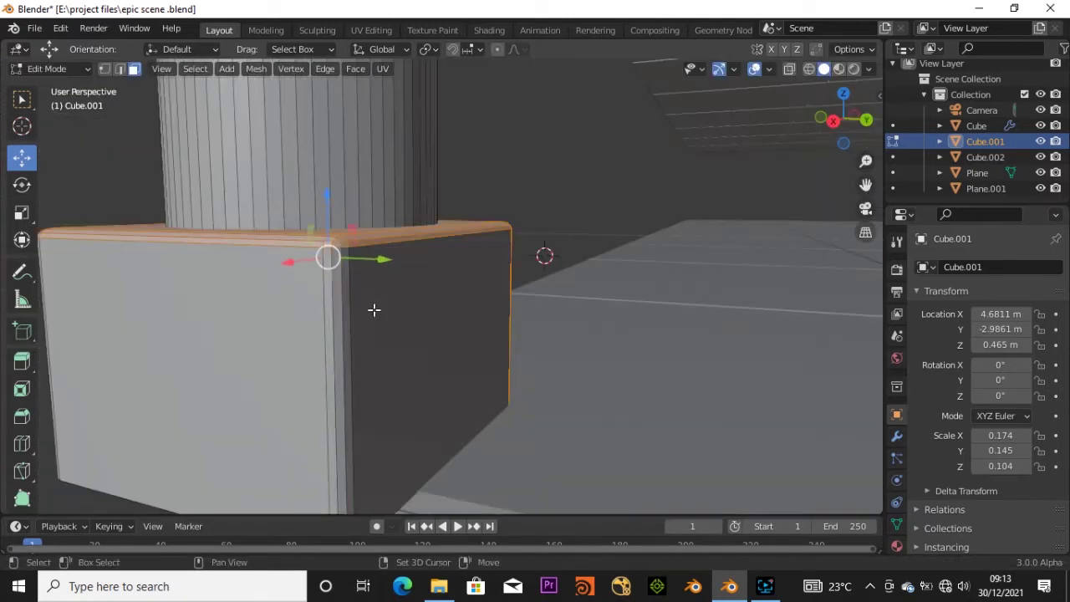
middle_click_drag(376, 296, 629, 346)
key("KP_3")
key("g")
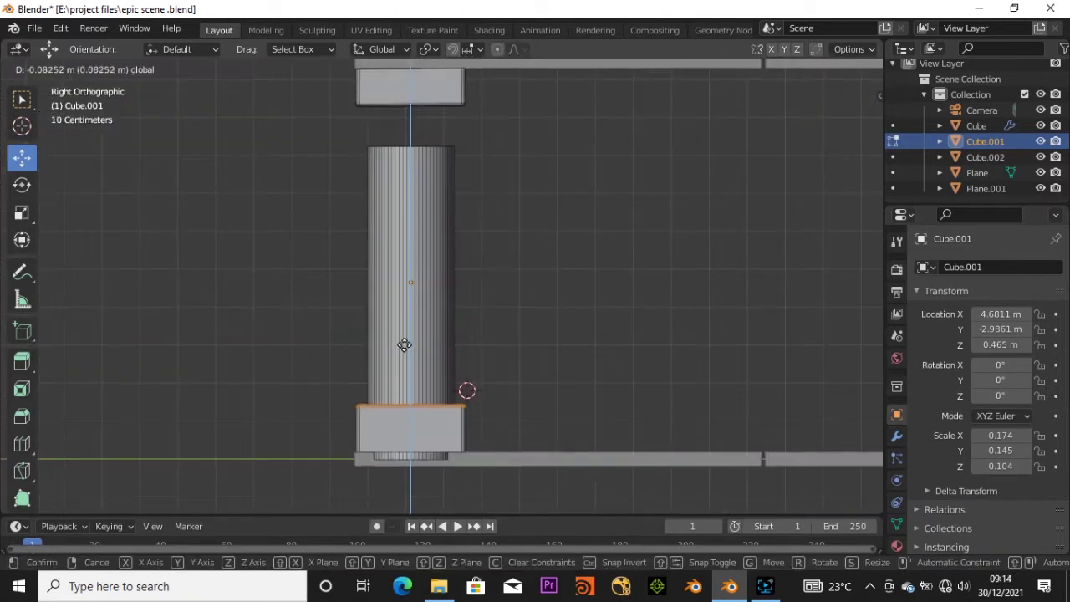
middle_click_drag(420, 426, 429, 430)
key("Tab")
- Reposition the whole pillar in front view and rescale it along X
mouse_move(466, 389)
middle_mouse_down()
mouse_move(454, 291)
mouse_move(468, 351)
mouse_move(584, 352)
mouse_move(410, 370)
mouse_move(354, 243)
mouse_move(485, 346)
mouse_move(418, 251)
middle_mouse_up()
key("KP_1")
key("g")
left_click(512, 290)
key("s")
key("x")
left_click(468, 352)
key("KP_1")
- Add an Array modifier to the pillar and drag its offset to place the copy along Y
left_click(899, 437)
key("KP_7")
left_click(989, 267)
left_click(836, 302)
key("KP_7")
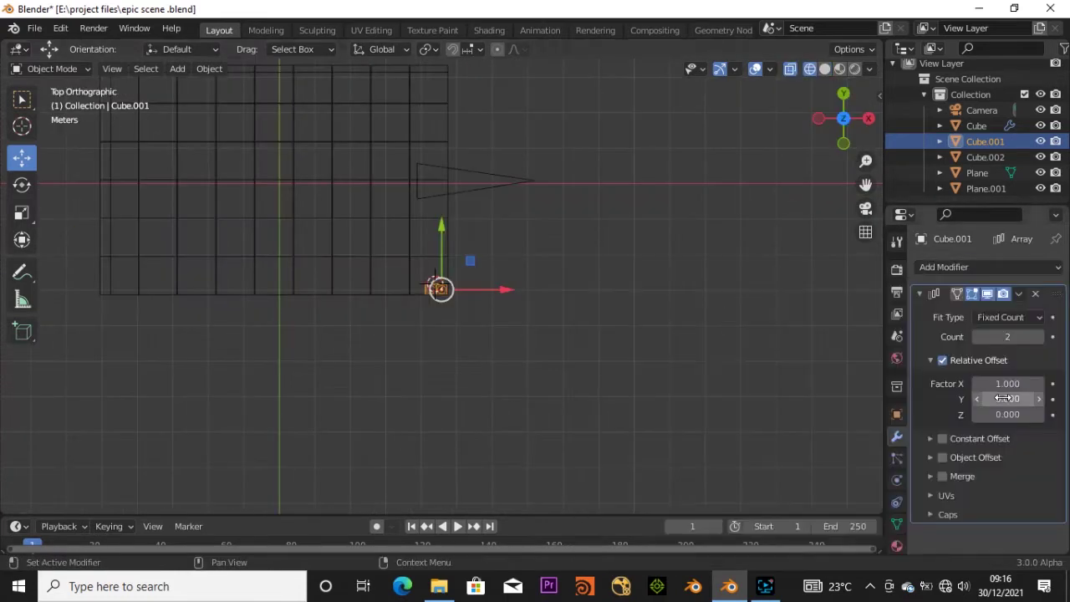
mouse_move(435, 288)
middle_mouse_down("shift")
mouse_move(636, 301)
mouse_move(680, 282)
mouse_move(710, 292)
middle_mouse_up("shift")
- Restore the arrayed second pillar, raise the array count, and view the hall through the camera
key("KP_1")
mouse_move(585, 334)
middle_mouse_down()
mouse_move(775, 185)
mouse_move(585, 276)
mouse_move(902, 441)
middle_mouse_up()
key("KP_3")
key("ctrl+z")
key("ctrl+shift+z")
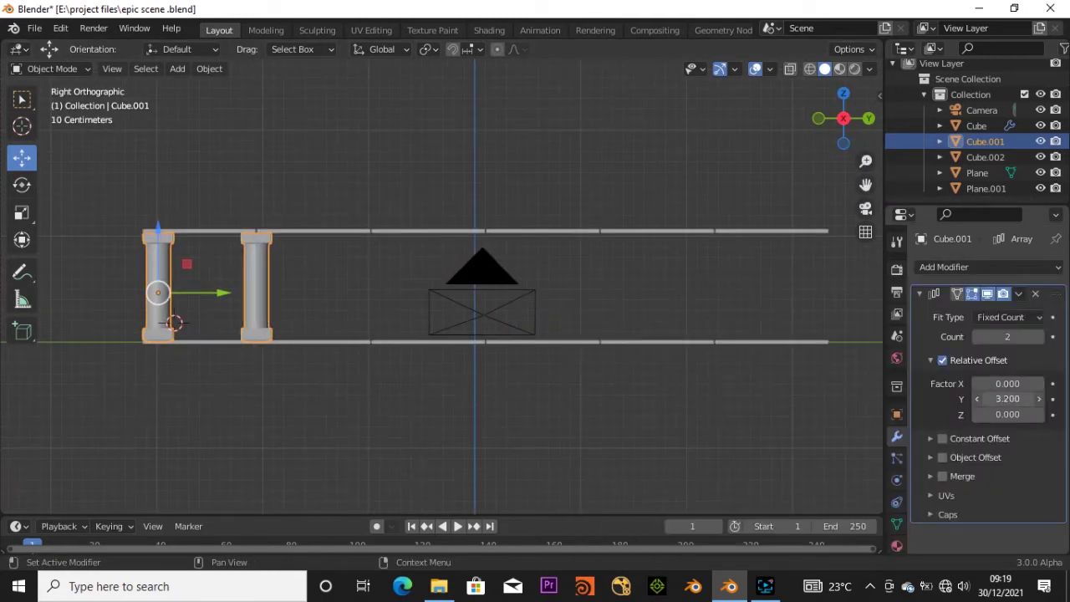
left_click(1039, 337)
middle_click_drag(669, 276, 746, 255)
key("KP_0")
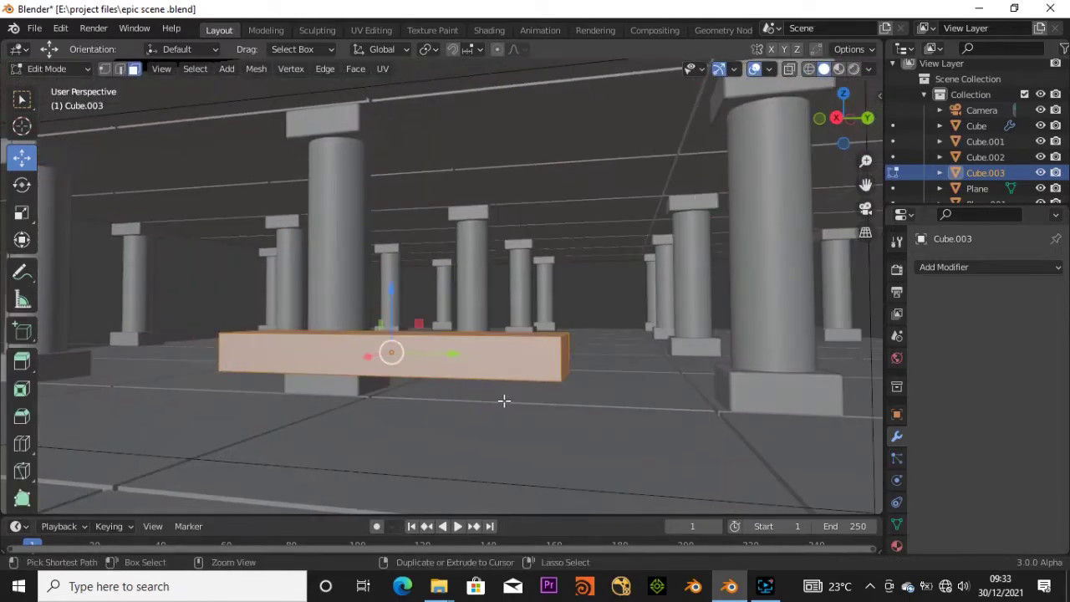
- Orbit to a low angle and select the elongated block's bottom face
middle_click_drag(840, 143, 562, 333)
left_click(561, 333, "shift")
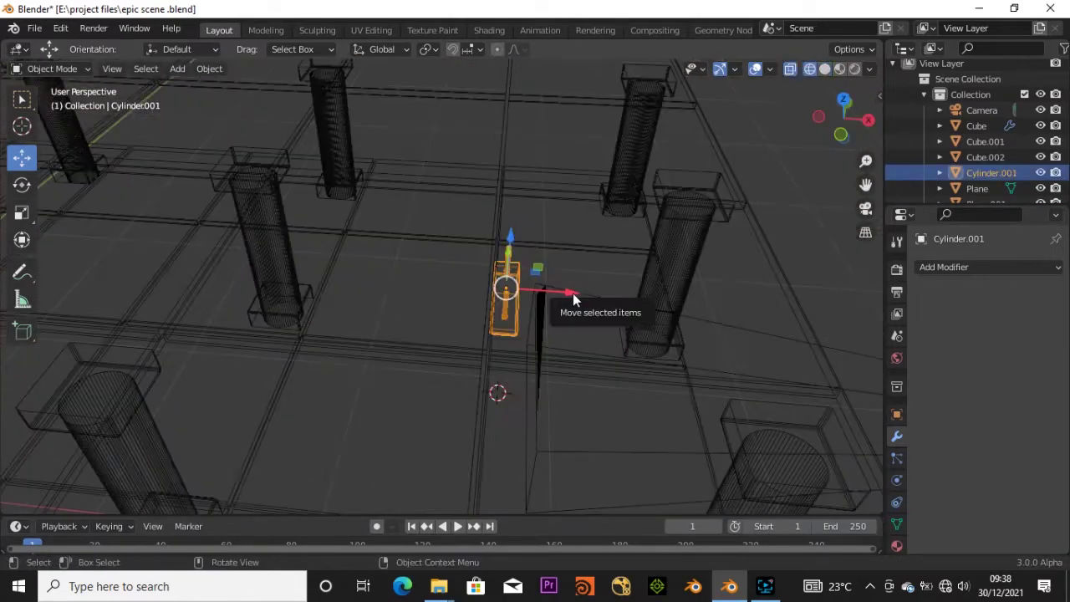
- Raise the light fixture up to the ceiling and start adding an Area light below it
left_click_drag(573, 292, 556, 299)
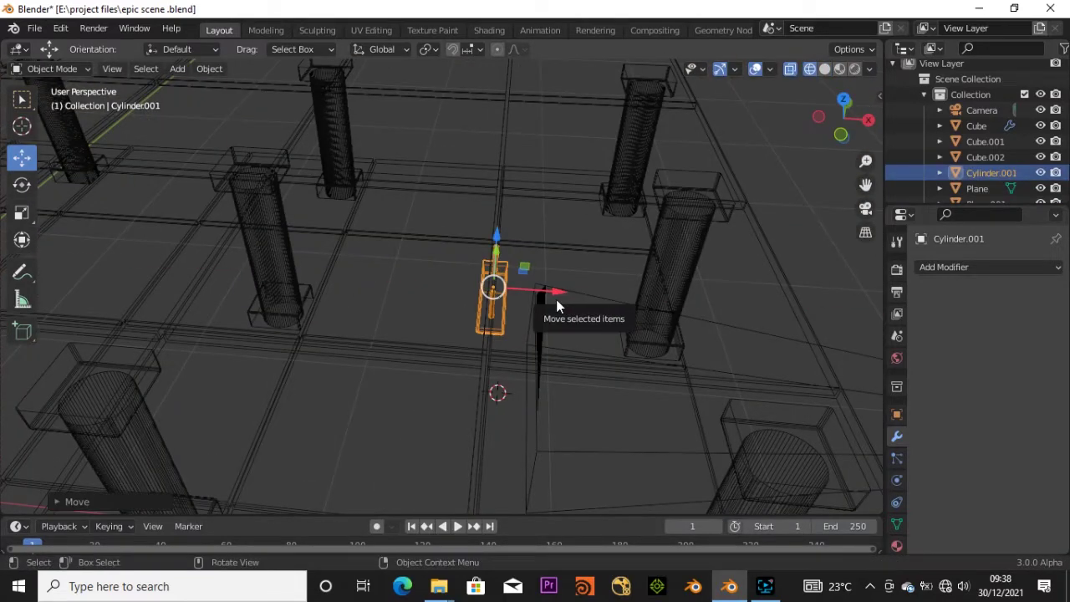
middle_click_drag(612, 282, 660, 283)
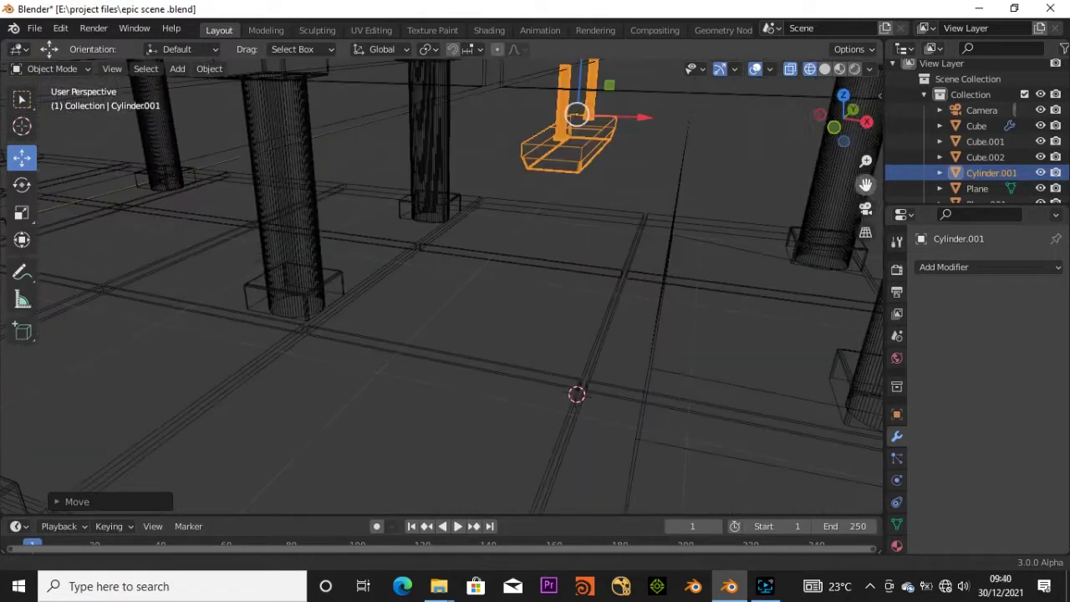
left_click_drag(832, 131, 586, 185)
key("shift+a")
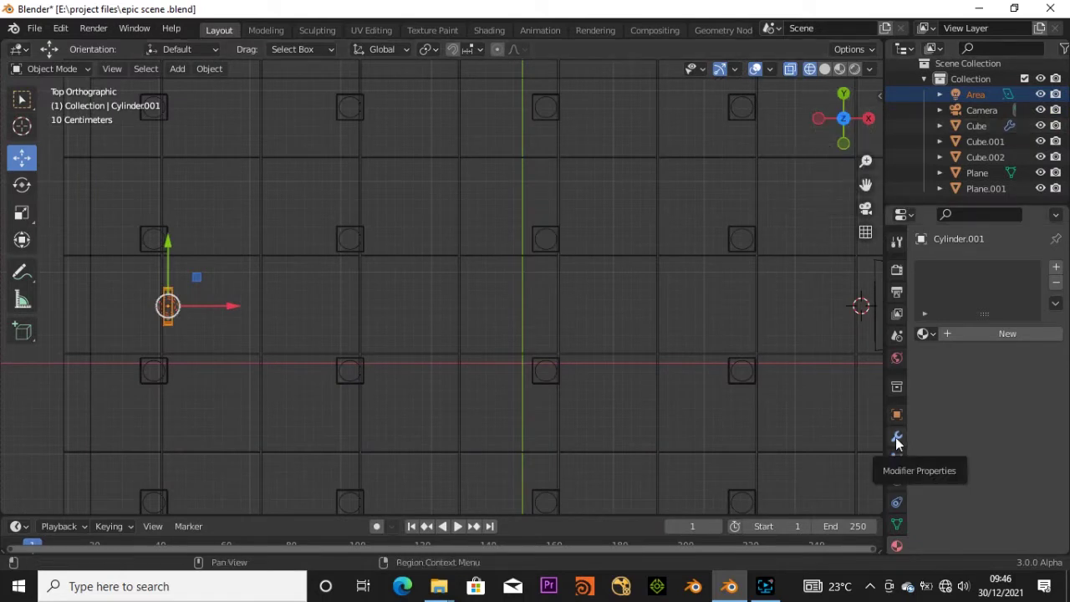
- Set the fixture's Array modifier to 4 copies with X spacing and preview the lighting
left_click(896, 436)
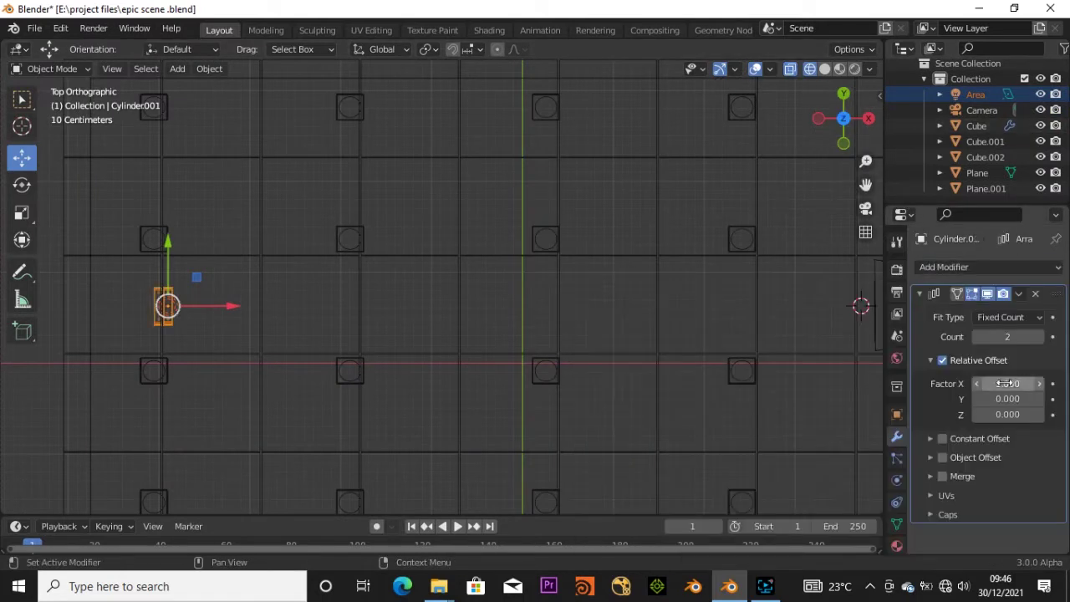
left_click(1039, 337)
left_click(1039, 337)
left_click_drag(844, 118, 840, 142)
left_click(865, 207)
left_click(854, 68)
left_click(843, 94)
left_click(809, 69)
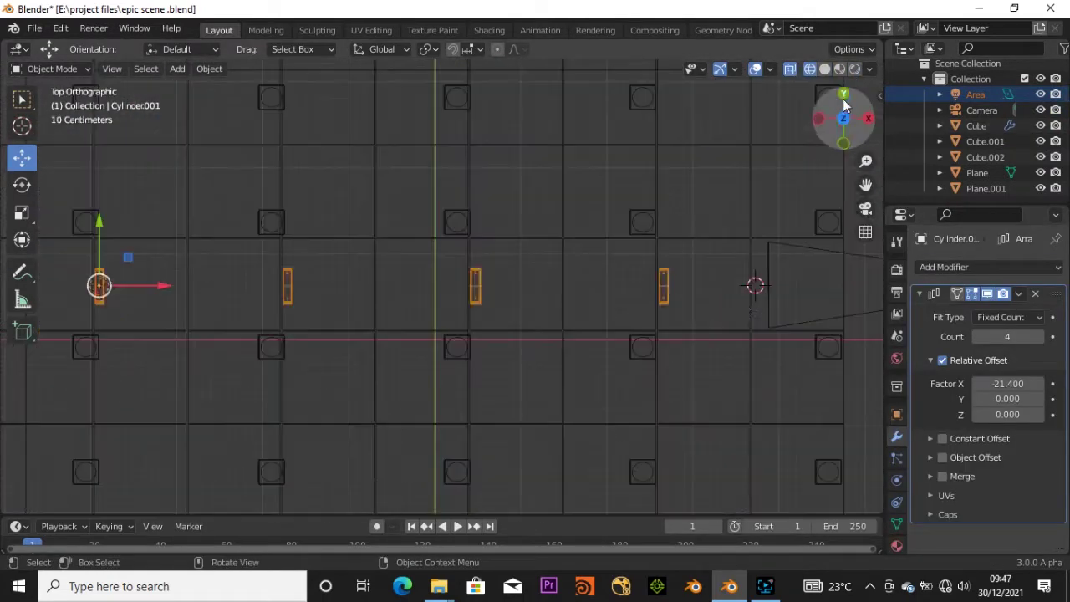
- Duplicate the Area light for the other fixtures and enable Ambient Occlusion in render settings
left_click(97, 284)
key("shift+d")
left_click(252, 315)
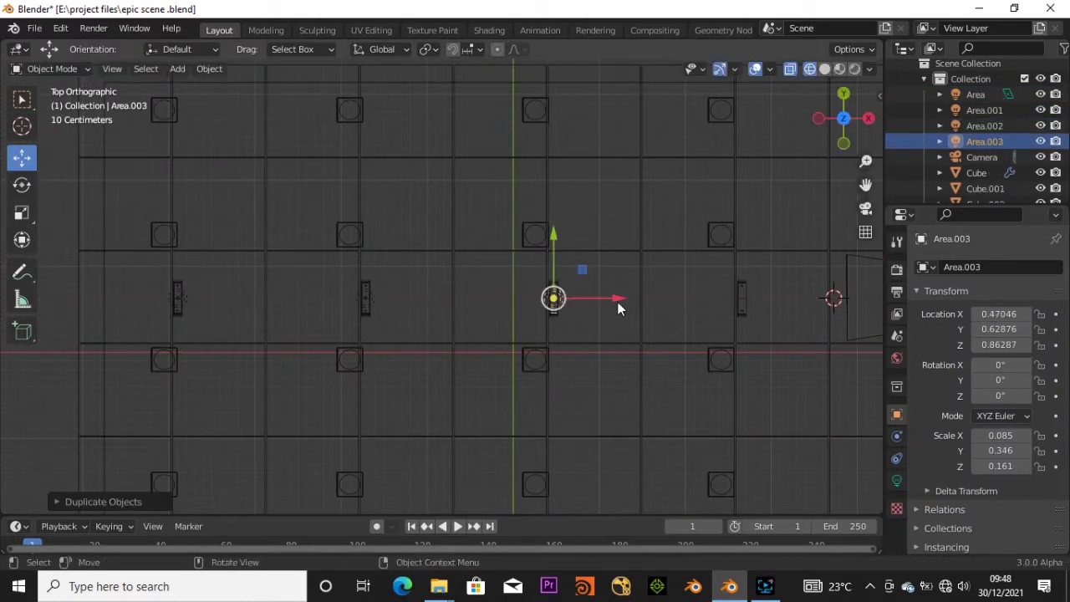
left_click(865, 208)
left_click(854, 68)
left_click(983, 109)
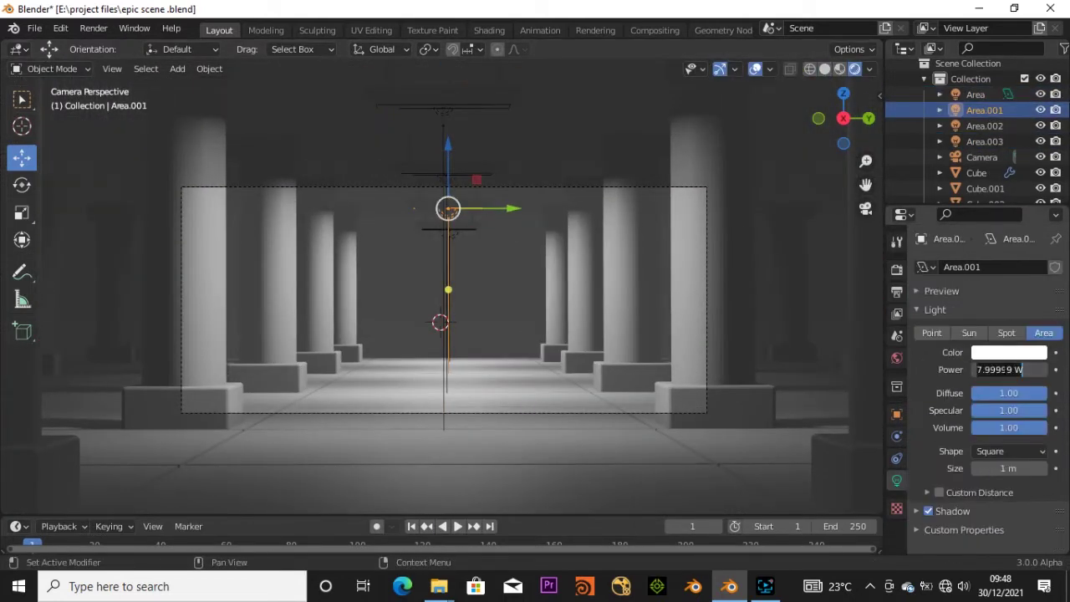
left_click(991, 140)
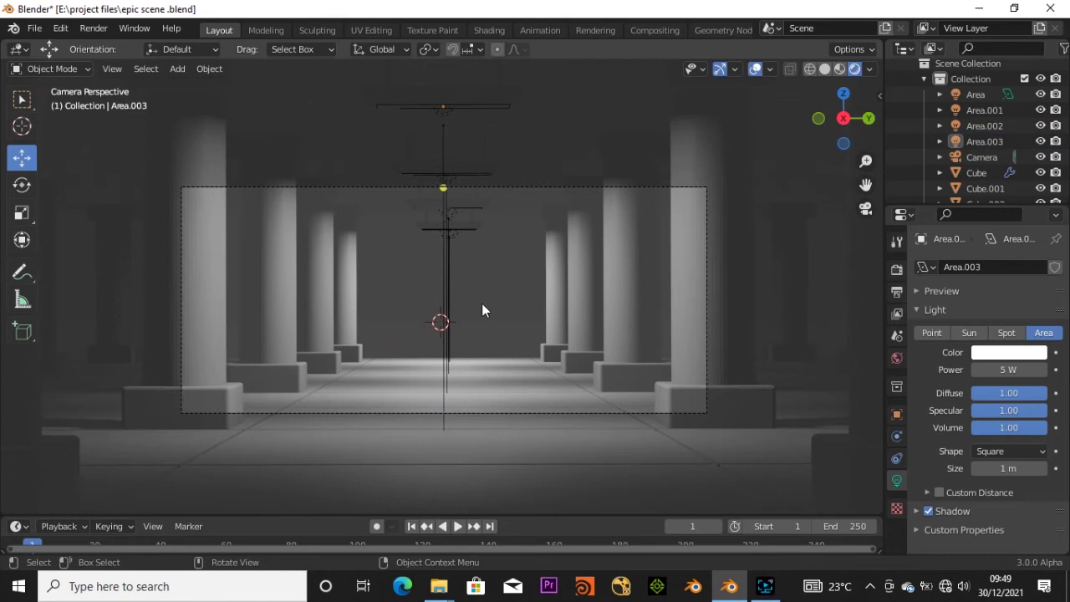
left_click(896, 269)
left_click(928, 373)
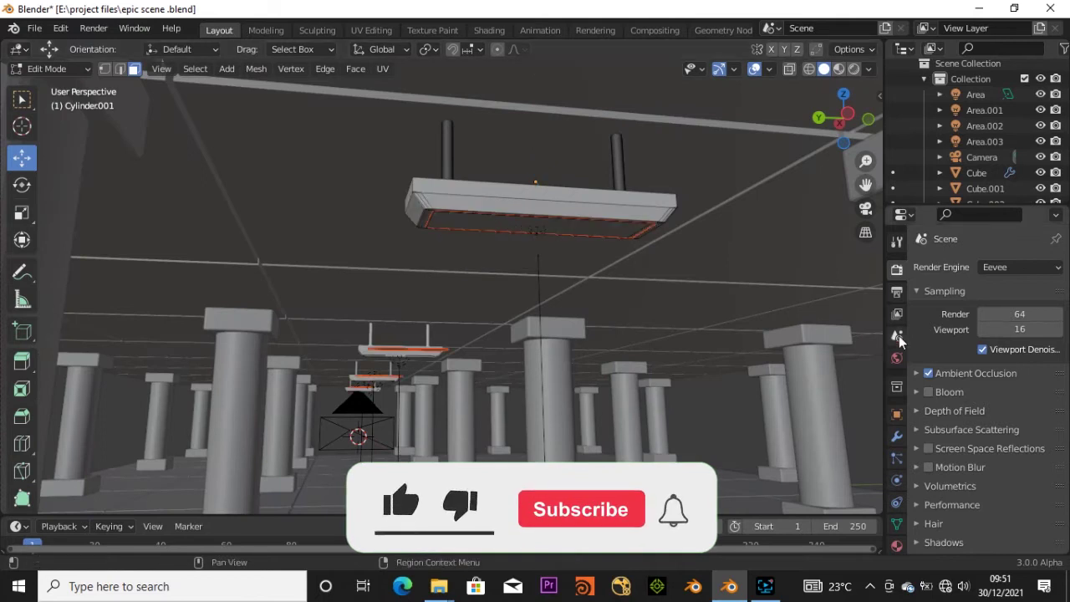
- Open the fixture's material settings and show the material preview
left_click(896, 545)
scroll(970, 376, "down", 2)
scroll(970, 376, "up", 2)
left_click(941, 359)
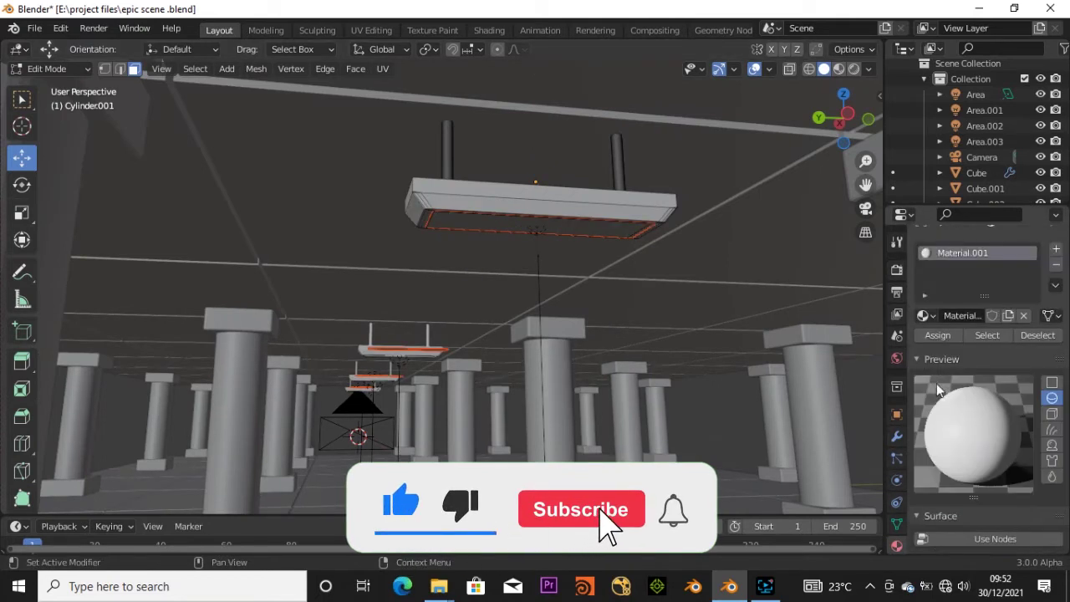
scroll(938, 389, "down", 4)
scroll(962, 402, "down", 3)
scroll(987, 409, "up", 5)
scroll(1056, 441, "down", 8)
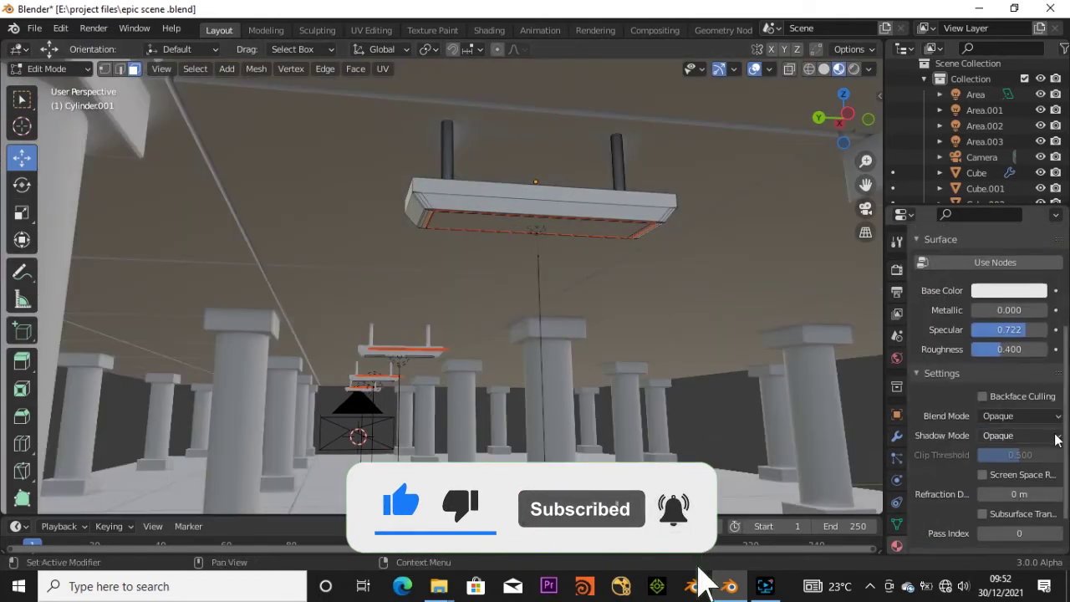
- Separate the light panel faces into their own object and set its emission strength to 63.3
key("ctrl+z")
key("ctrl+z")
key("ctrl+z")
key("ctrl+z")
key("ctrl+z")
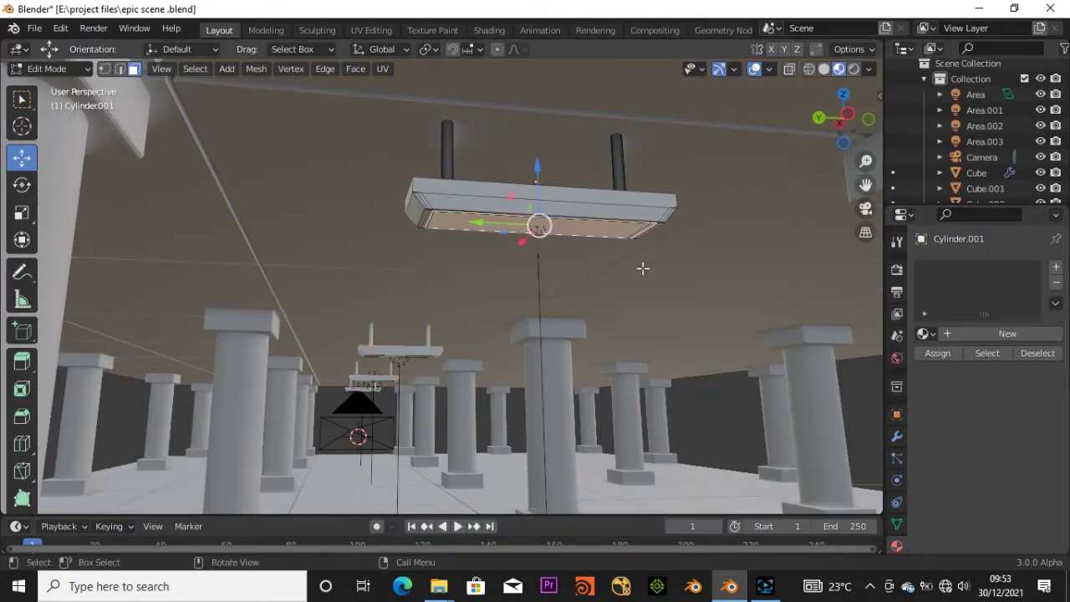
left_click(570, 269)
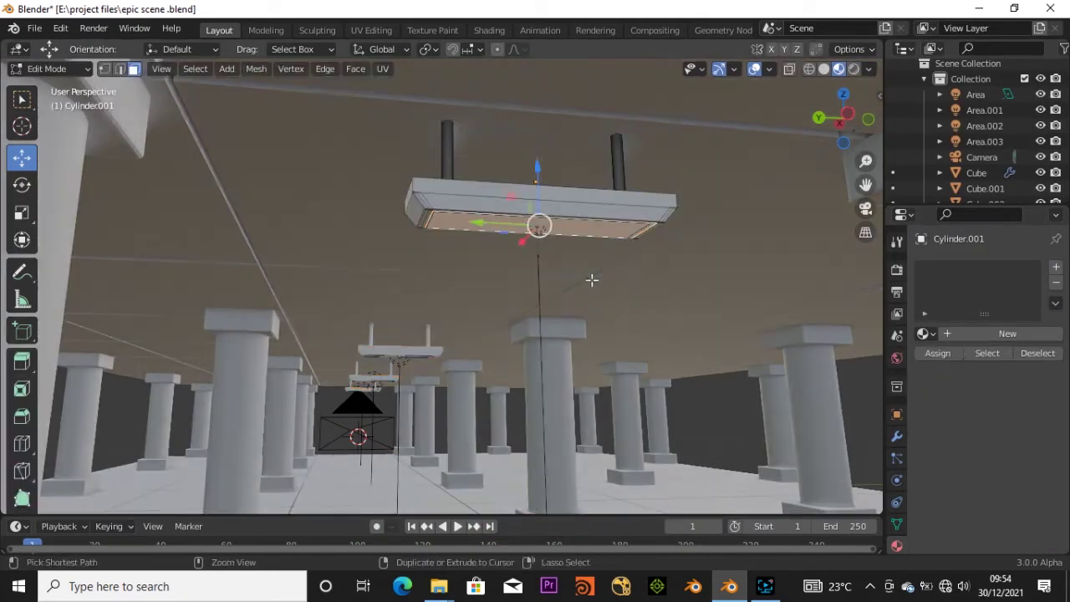
key("Tab")
left_click(824, 69)
left_click(638, 229)
left_click(645, 236)
left_click(923, 333)
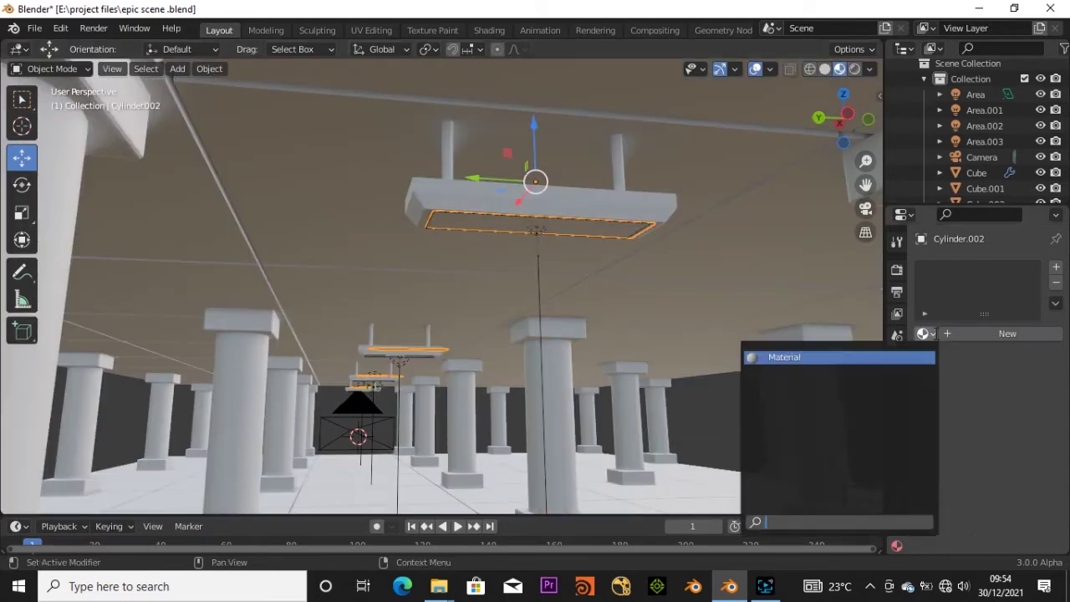
left_click(835, 351)
left_click(865, 208)
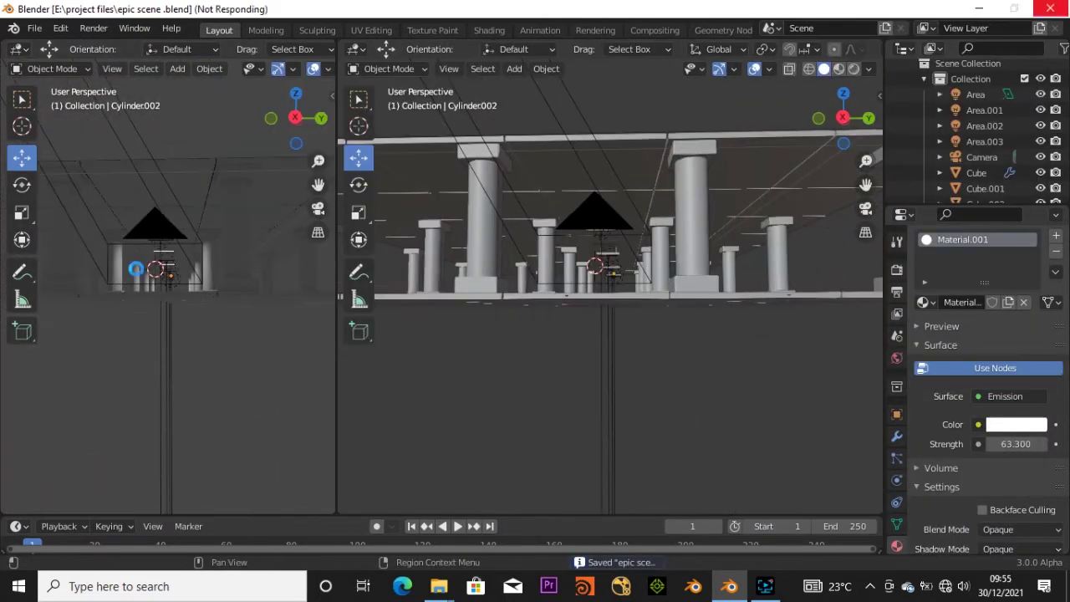
- Browse the render, material, mesh data and collection properties tabs
scroll(926, 391, "down", 3)
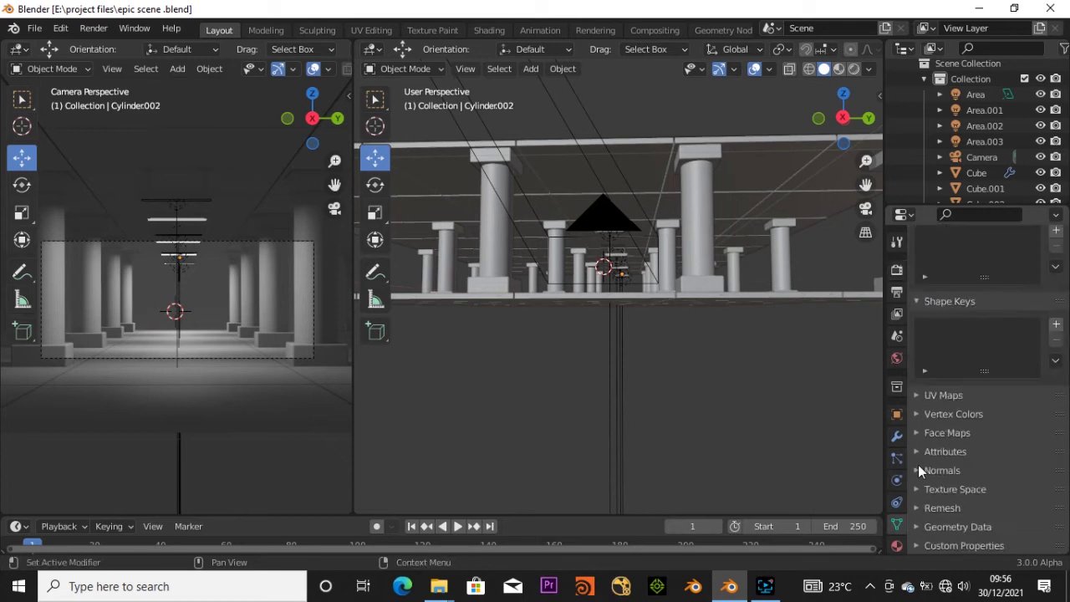
left_click(896, 480)
left_click(896, 269)
scroll(977, 418, "down", 5)
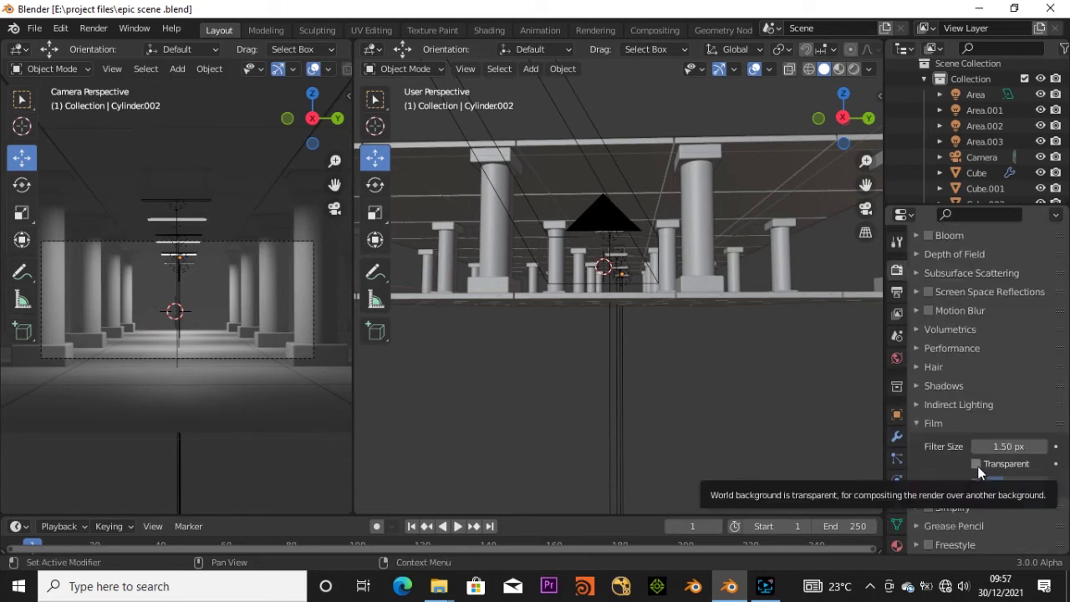
scroll(1022, 314, "up", 5)
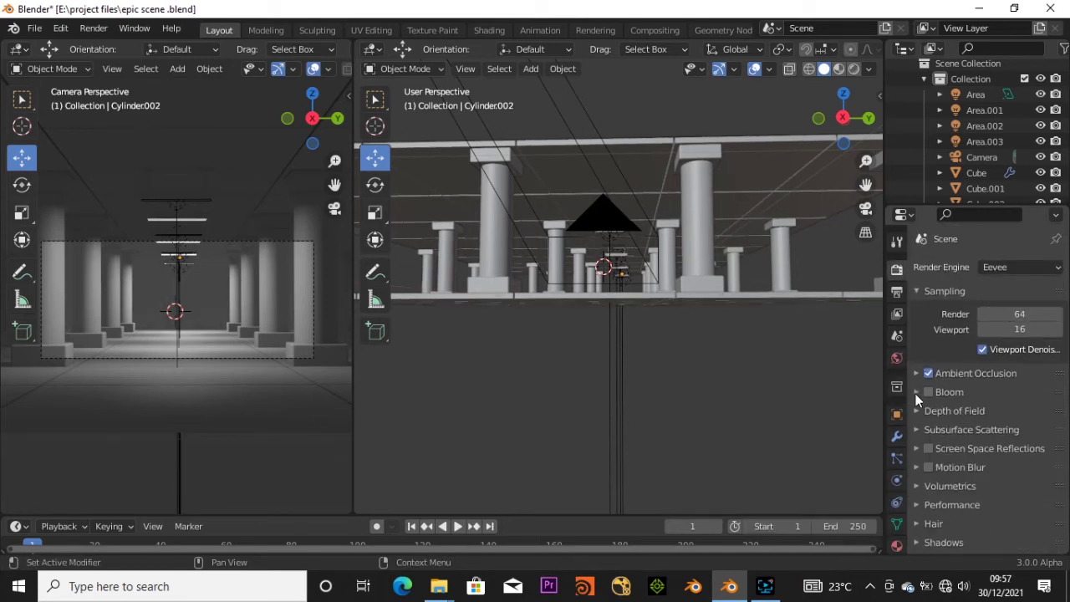
scroll(915, 394, "down", 5)
left_click(898, 520)
left_click(896, 486)
left_click(919, 291)
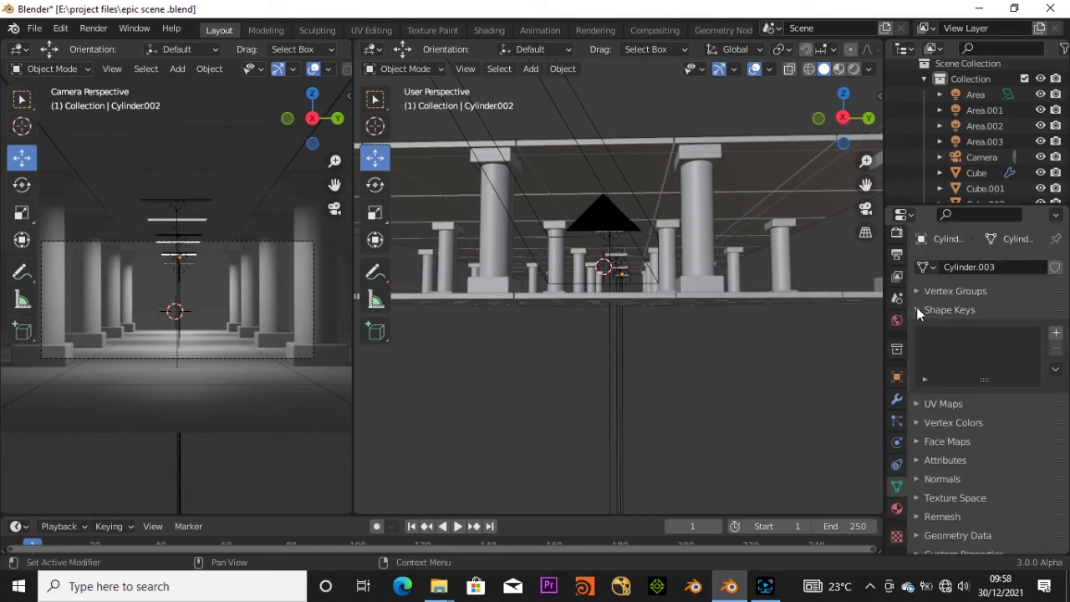
left_click(896, 349)
- Select the camera and set its Passepartout to 1.0
left_click(981, 109)
left_click(896, 480)
scroll(977, 376, "down", 5)
left_click_drag(995, 502, 1044, 503)
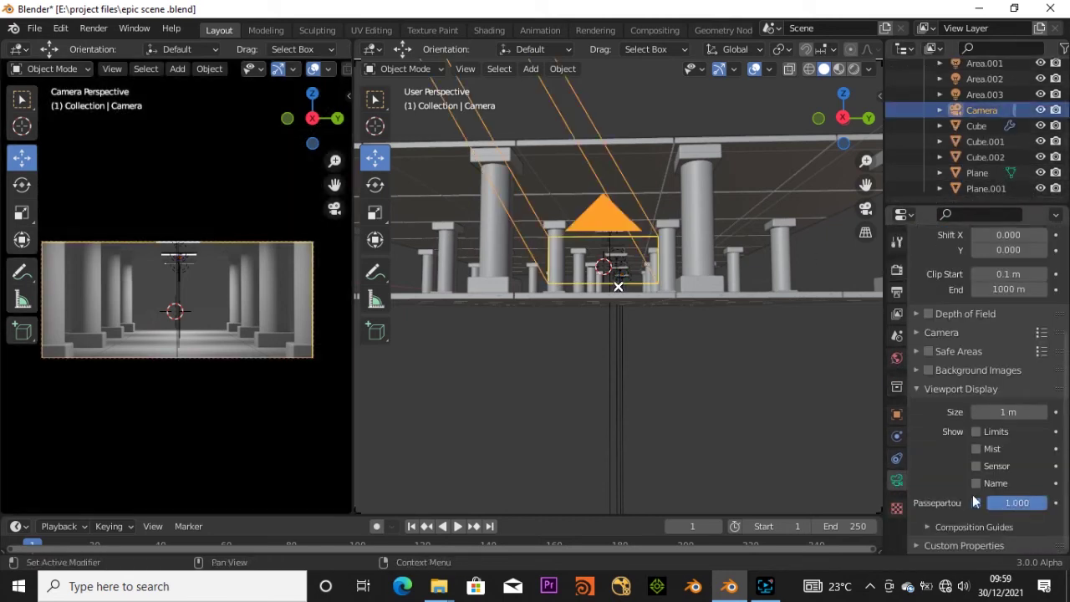
scroll(651, 240, "up", 3)
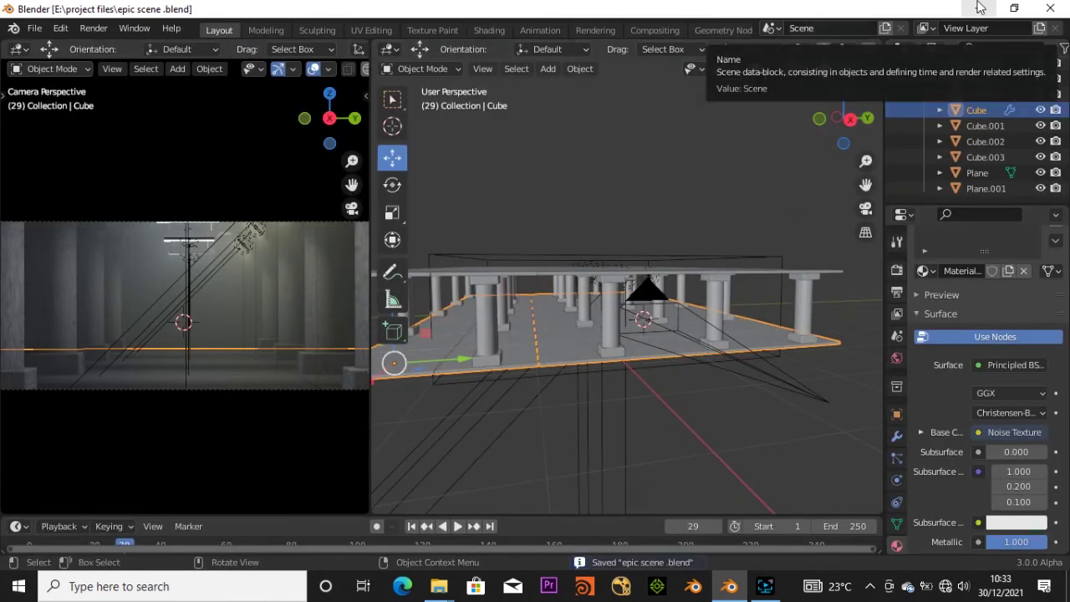
left_click(976, 8)
double_click(318, 272)
key("alt+Left")
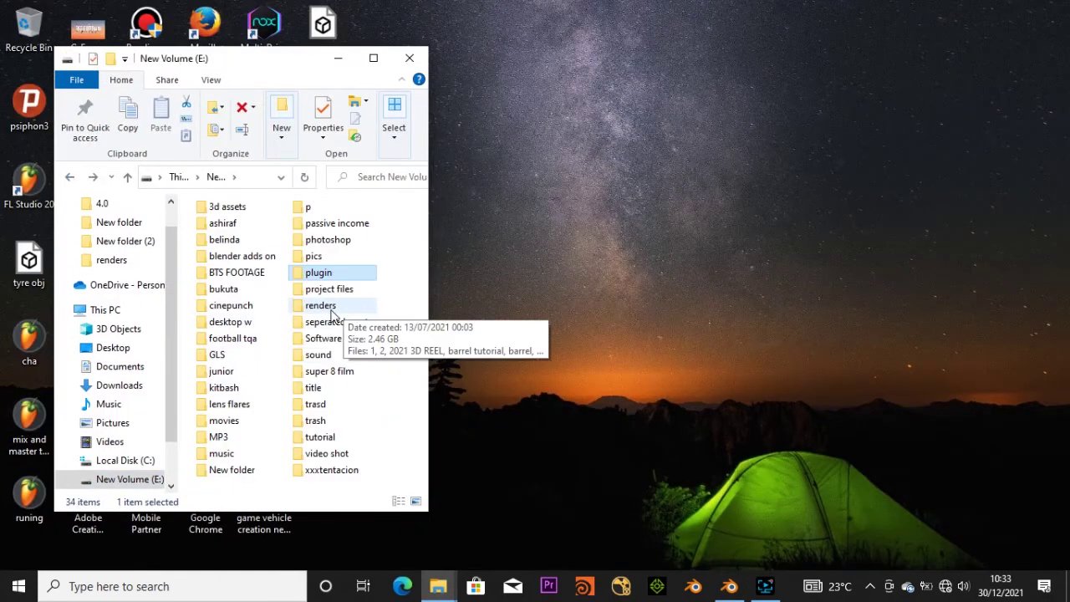
double_click(318, 272)
key("alt+Left")
double_click(308, 206)
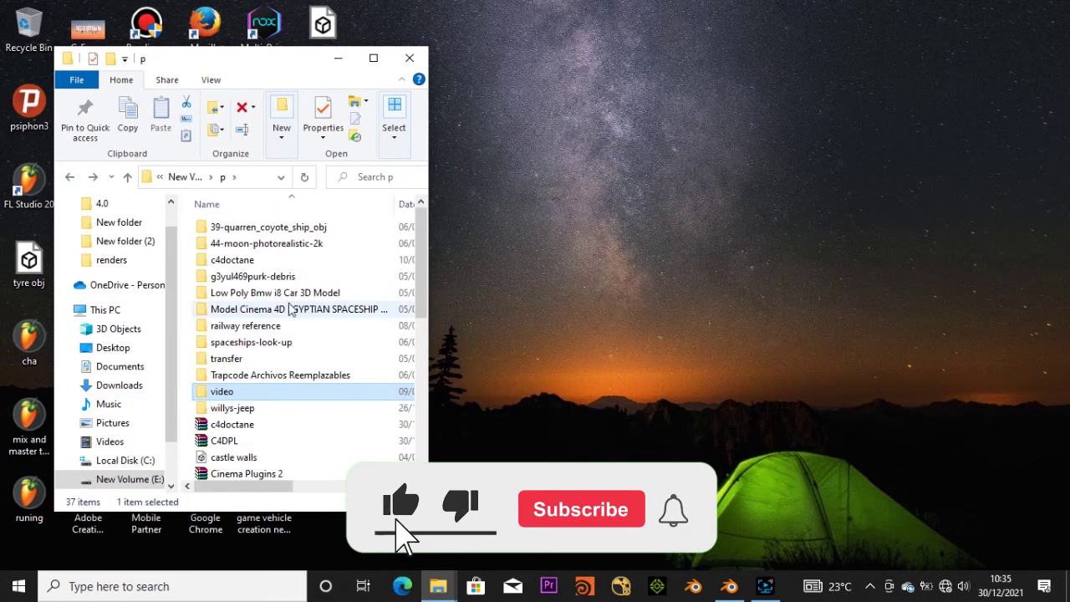
key("Down")
scroll(208, 376, "down", 7)
scroll(208, 376, "up", 7)
key("alt+Left")
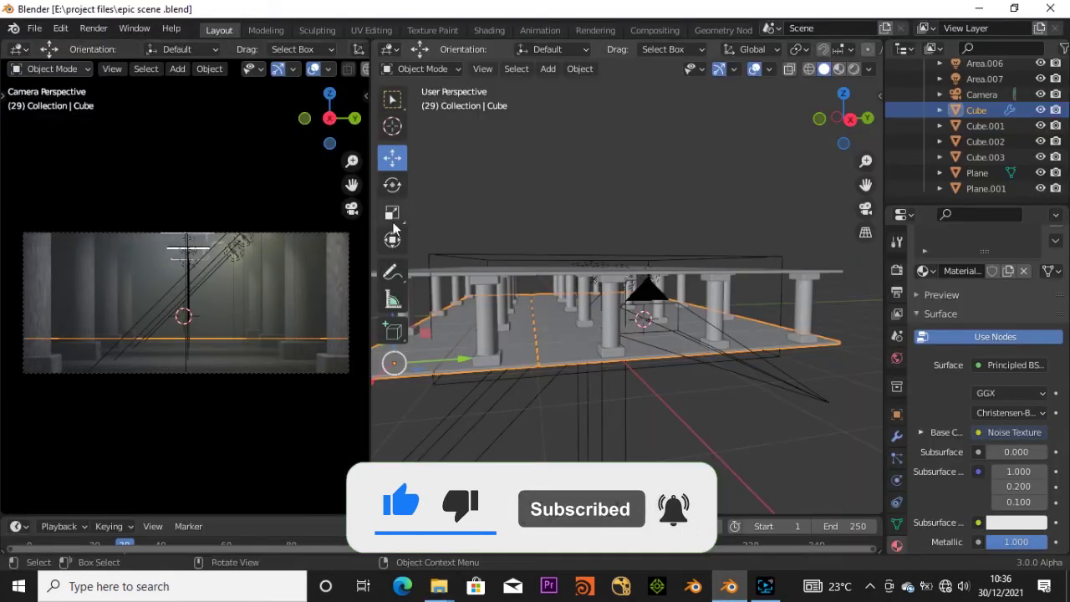
- Merge the right, bottom-right and bottom viewports into the camera view so one large view of the pillared hall remains
left_click_drag(373, 516, 418, 429)
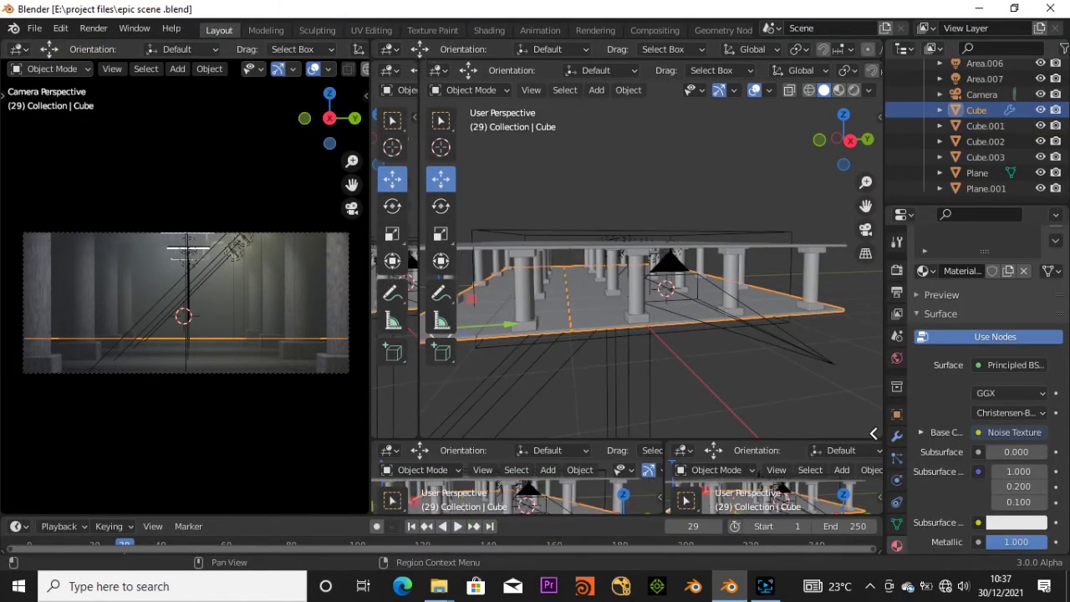
left_click_drag(663, 499, 878, 506)
left_click_drag(489, 359, 629, 226)
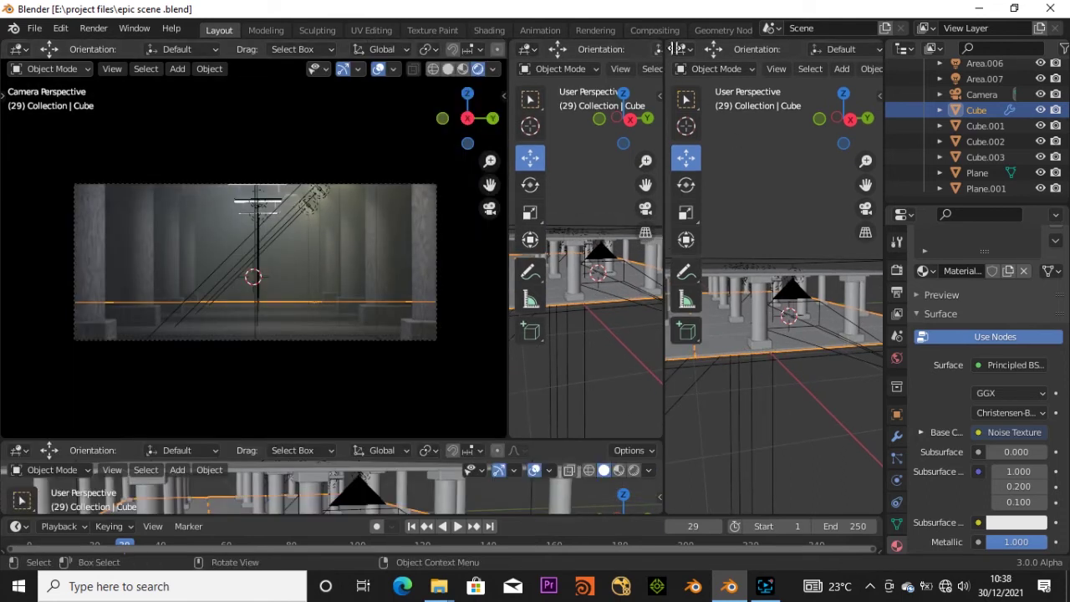
left_click_drag(669, 48, 511, 39)
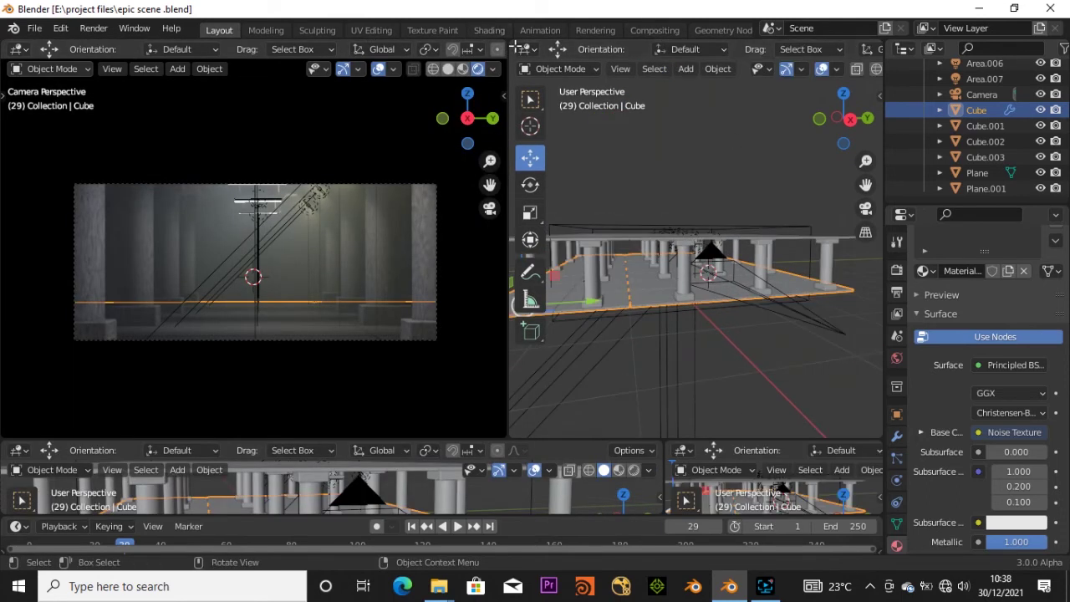
left_click_drag(668, 442, 705, 454)
left_click_drag(508, 440, 669, 335)
left_click_drag(417, 441, 417, 301)
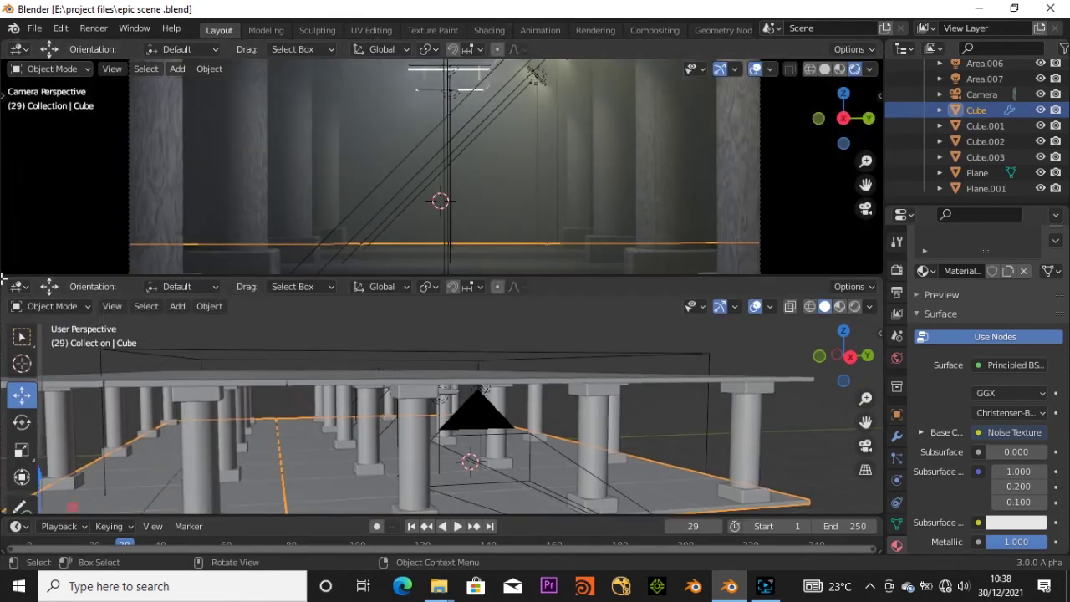
left_click_drag(4, 288, 502, 401)
- Switch to solid shading, select the camera and raise its lens focal length to 103 mm
key("z")
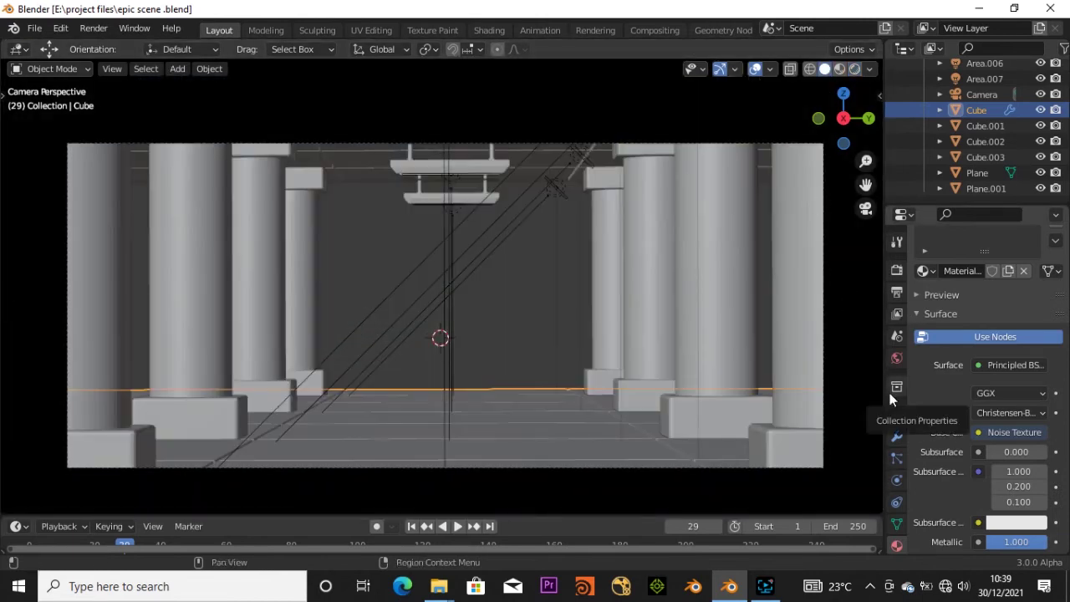
left_click(981, 94)
left_click_drag(1007, 311, 987, 311)
left_click(854, 68)
scroll(1045, 284, "down", 2)
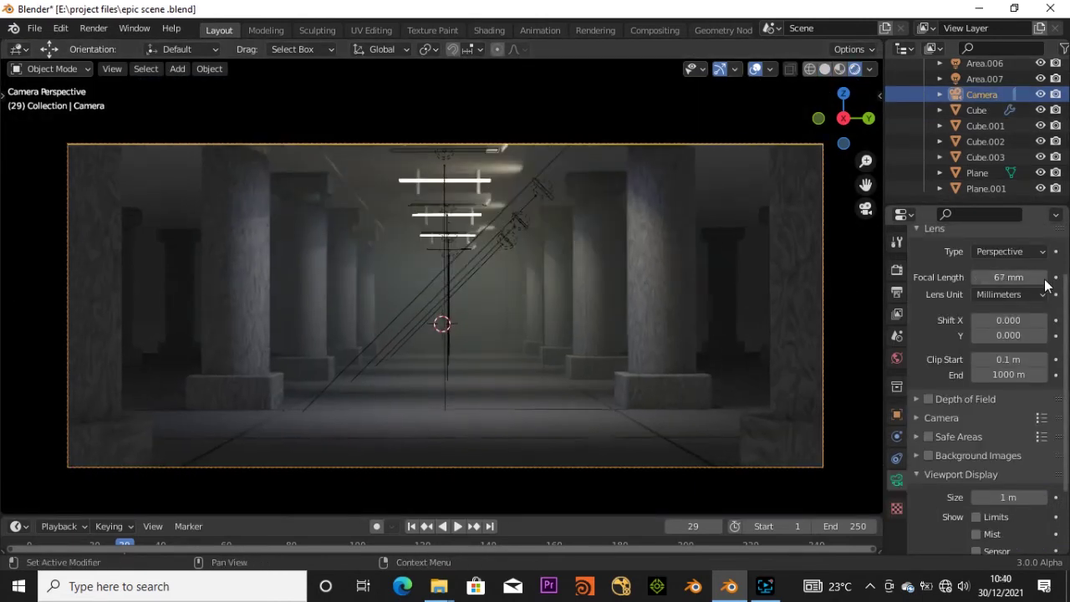
mouse_move(1044, 280)
left_mouse_down()
mouse_move(1061, 280)
mouse_move(1044, 275)
left_mouse_up()
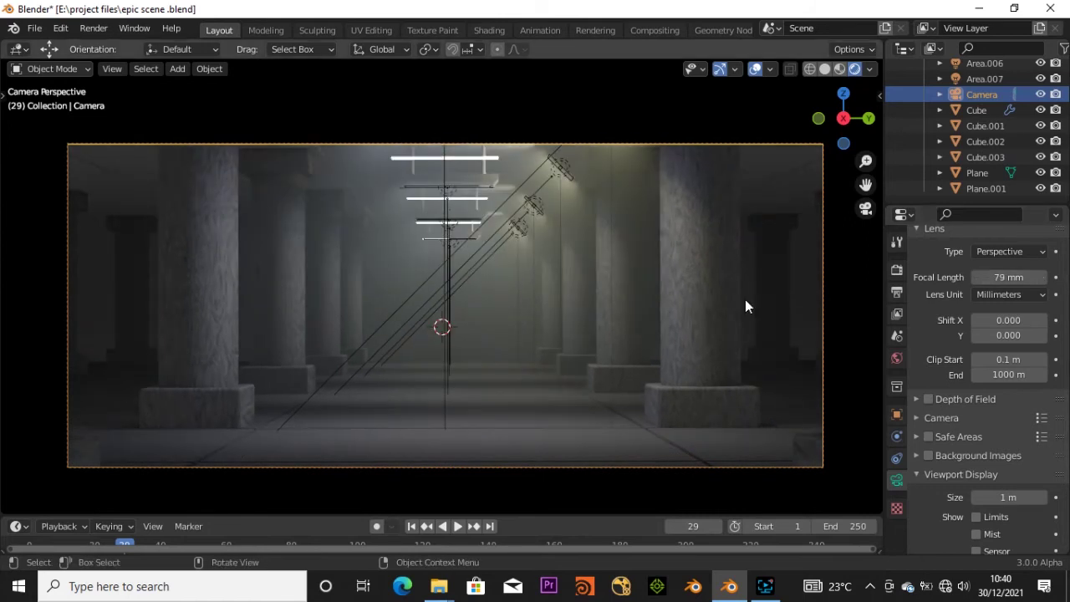
key("z")
- Show the hall through the camera with rendered viewport shading
key("n")
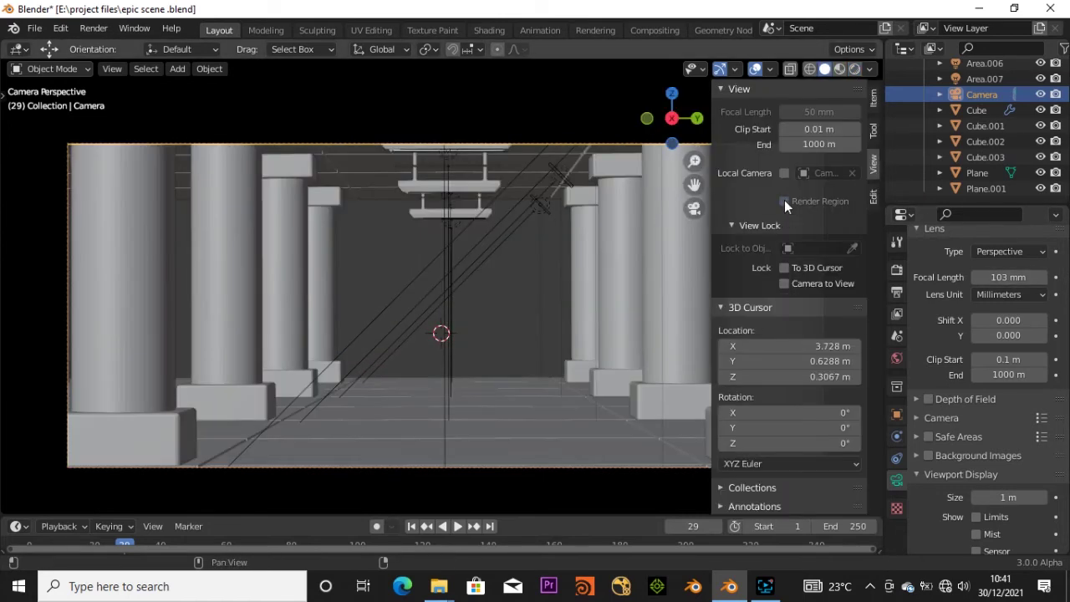
key("n")
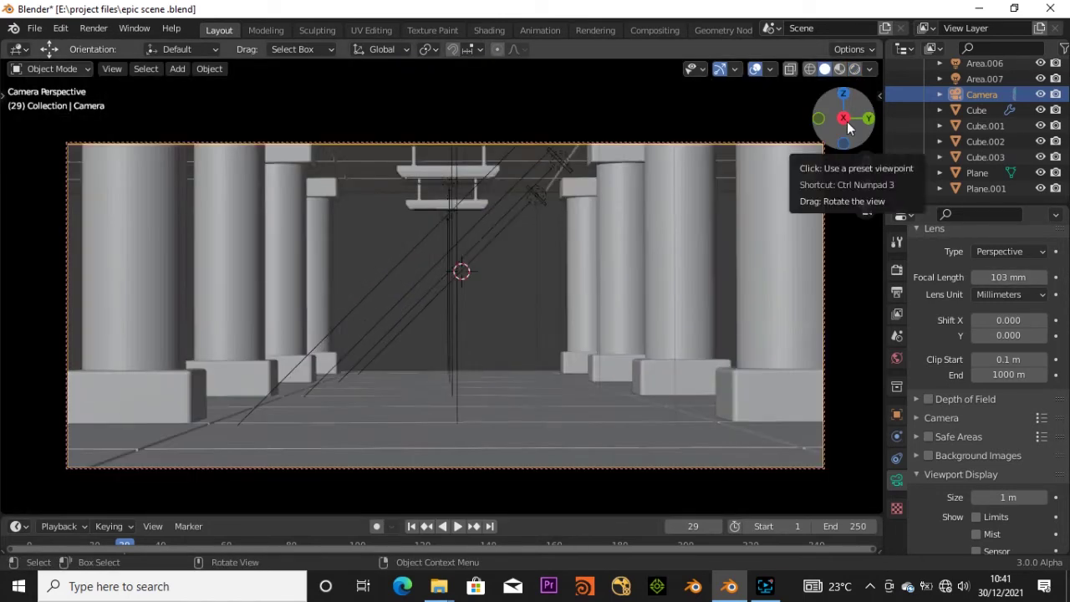
left_click(854, 68)
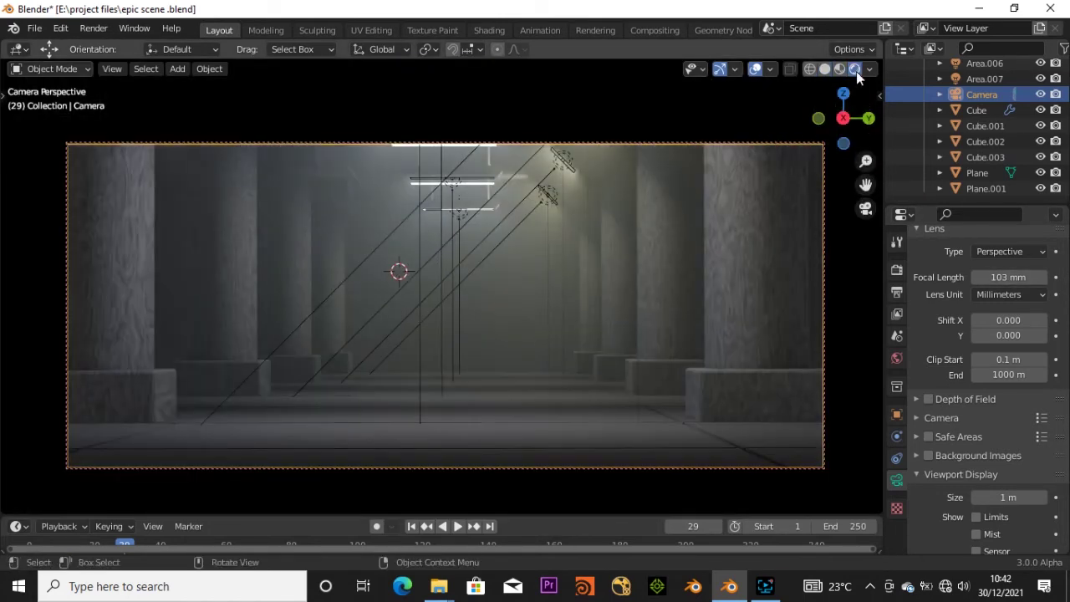